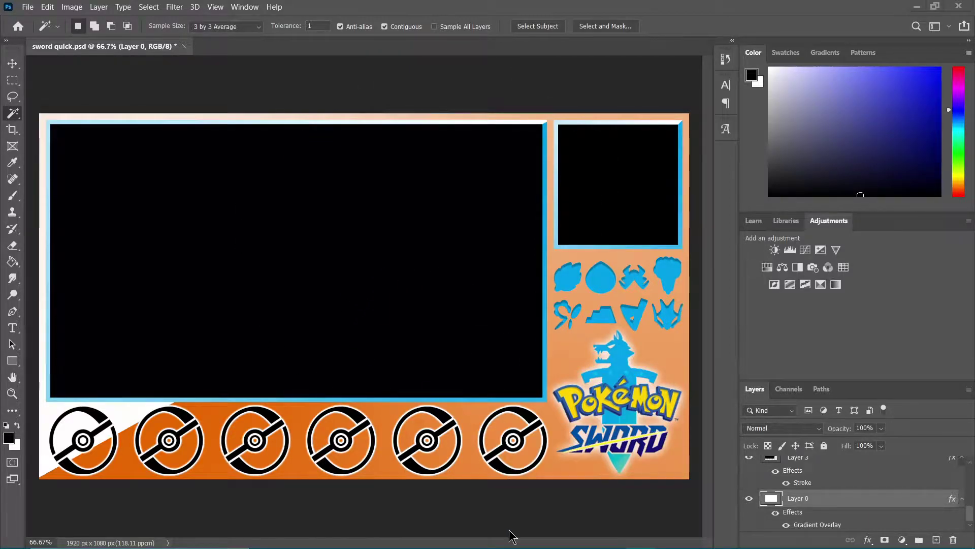
Switch to the OBS window with the Pokémon Sword layout and add a new scene named Scene 5
mouse_move(641, 535)
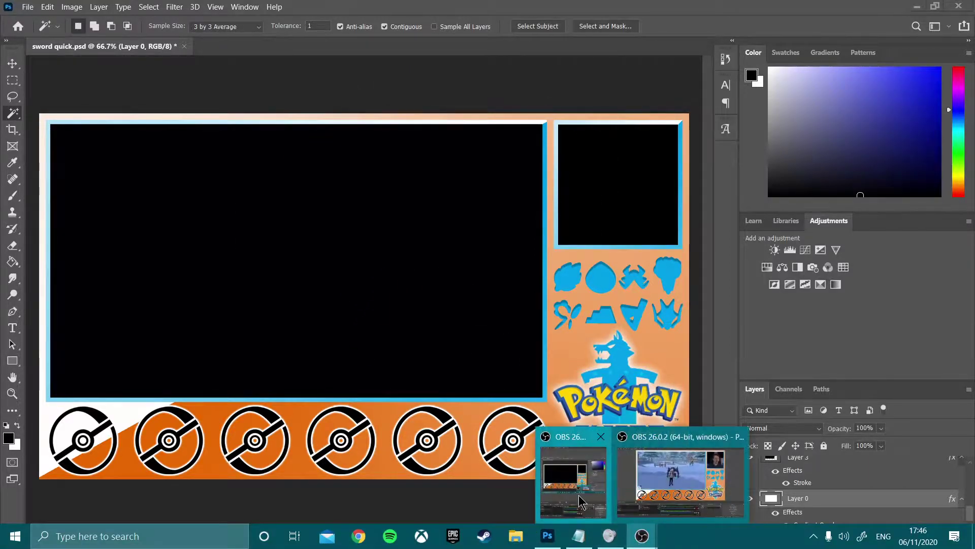
click(681, 480)
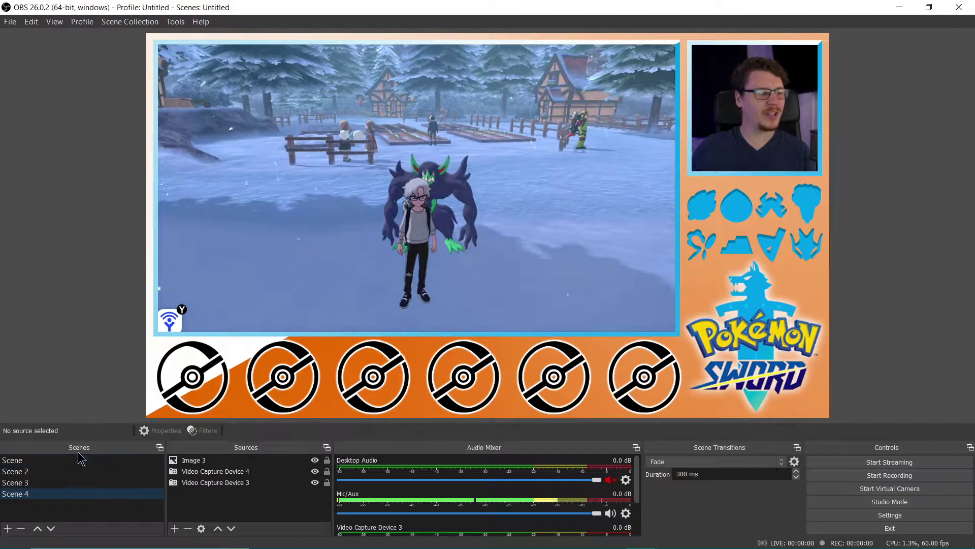
click(8, 528)
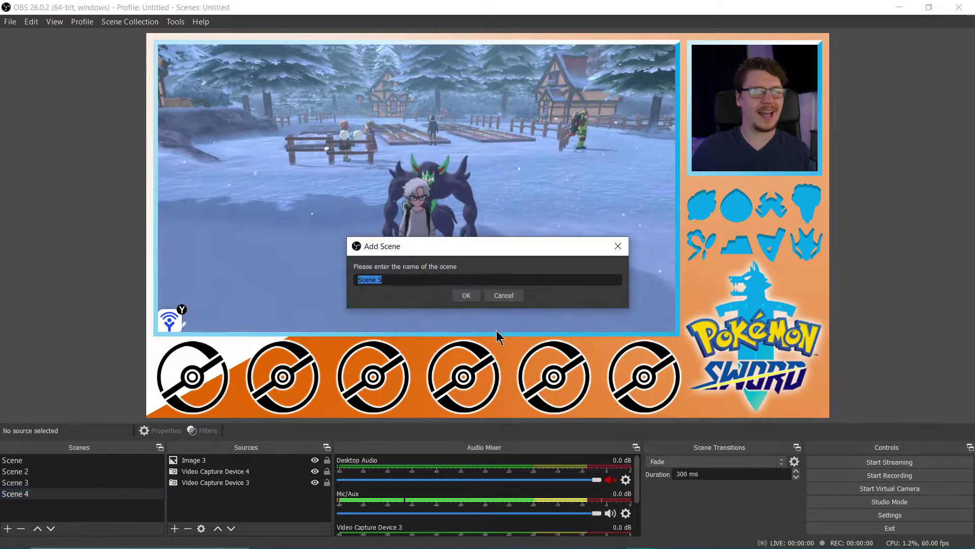
click(466, 296)
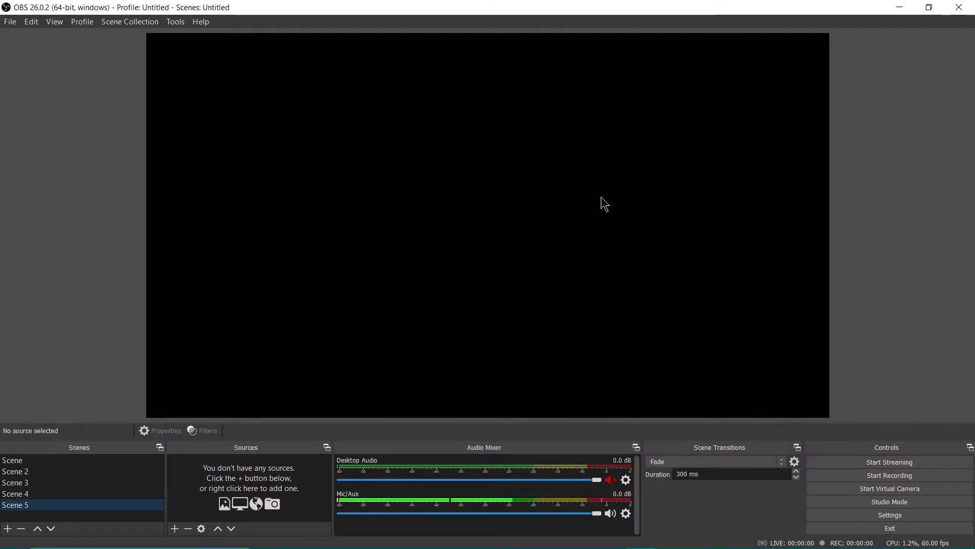
Open the OBS settings and check the recording path in the output settings
click(10, 21)
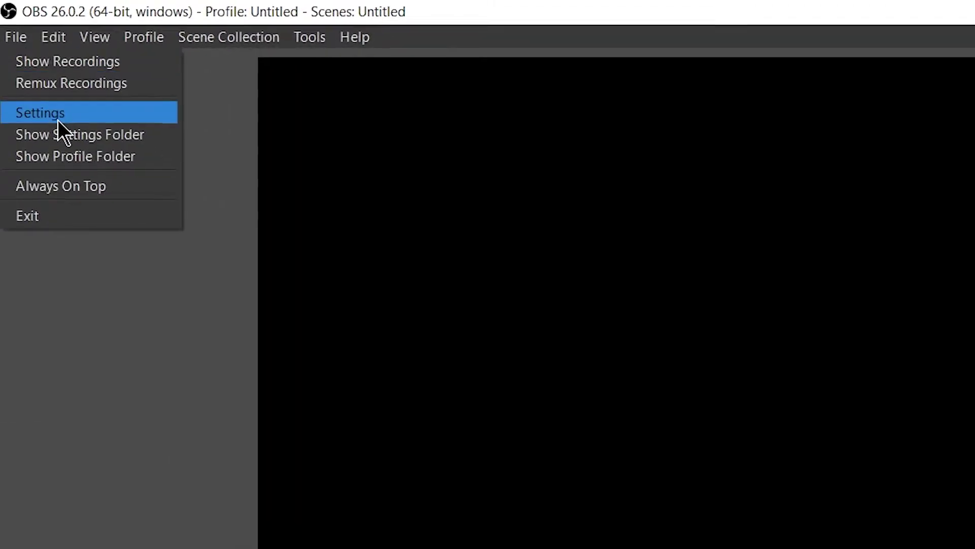
click(57, 113)
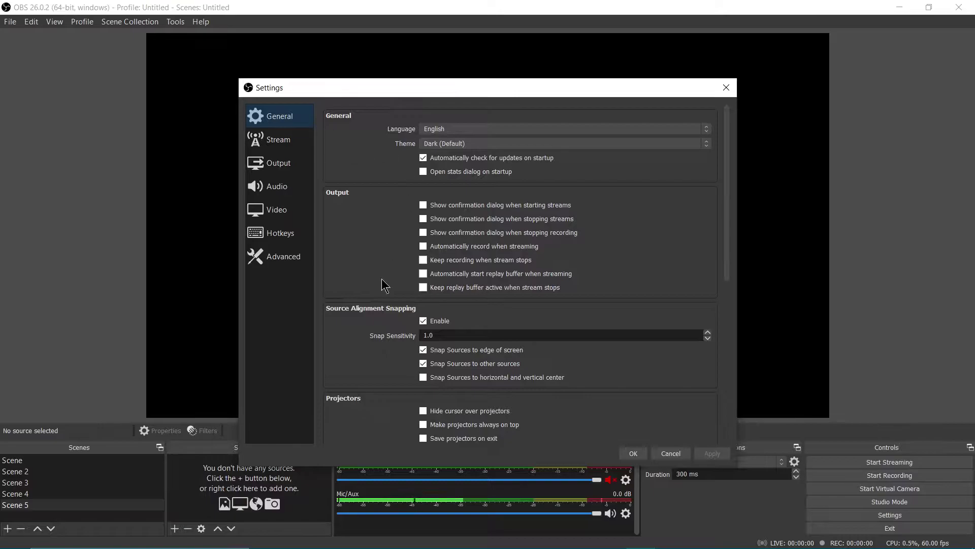
click(487, 333)
drag(487, 332, 370, 338)
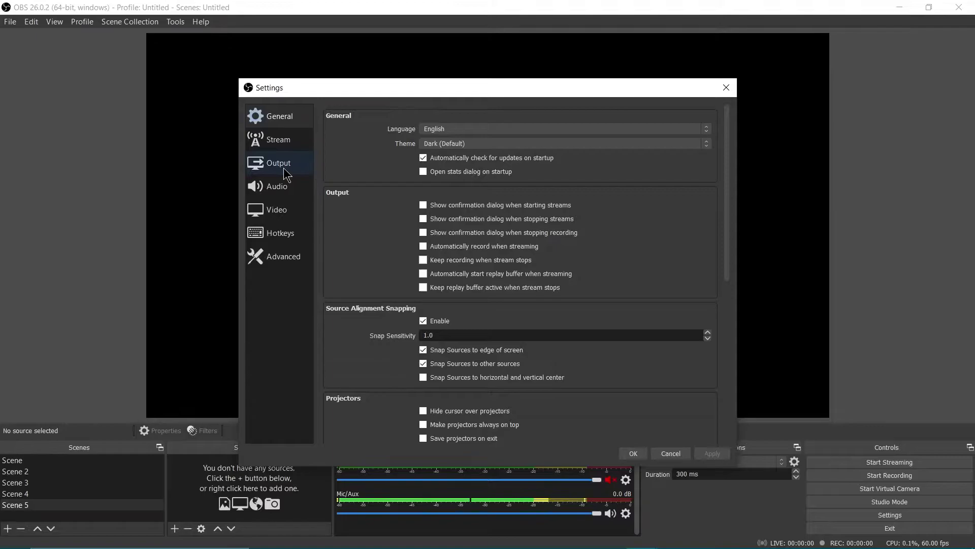
click(286, 172)
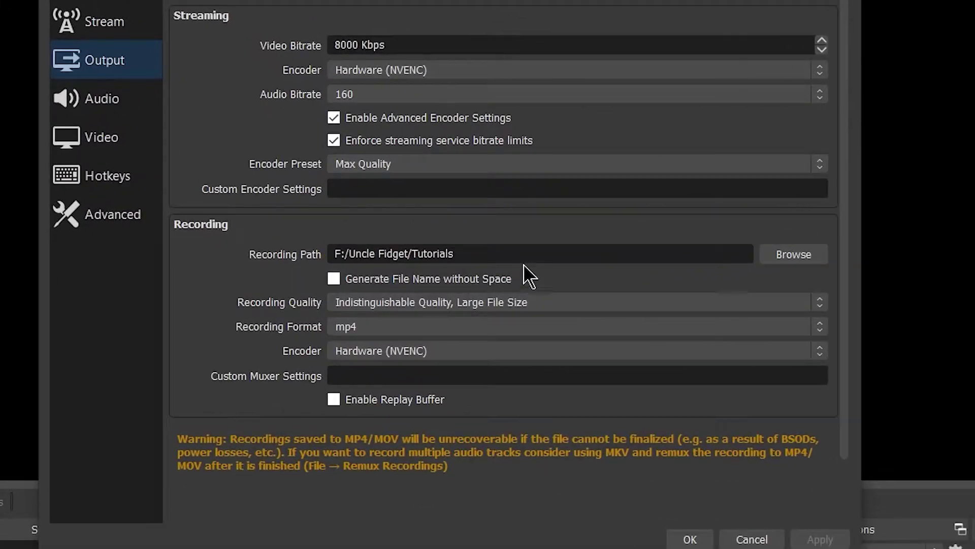
drag(531, 281, 315, 277)
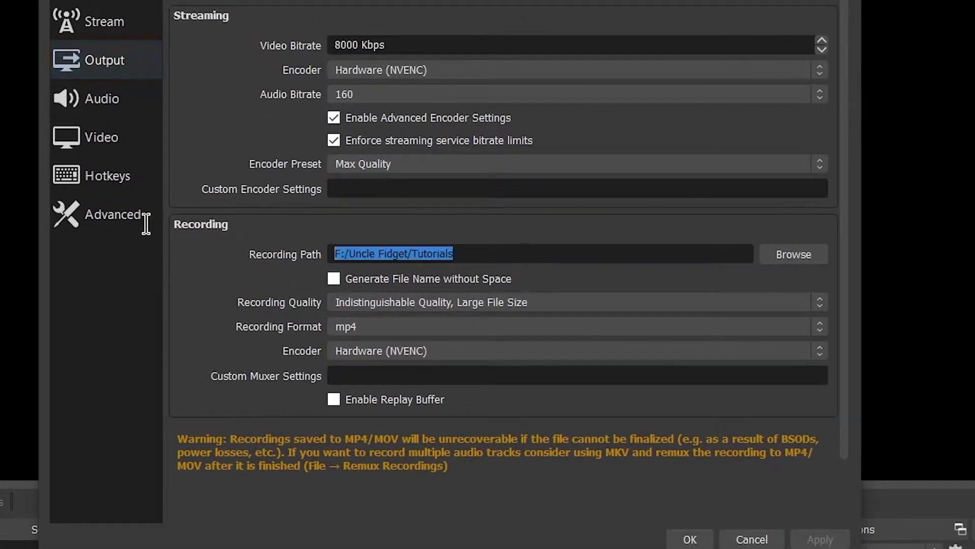
click(464, 252)
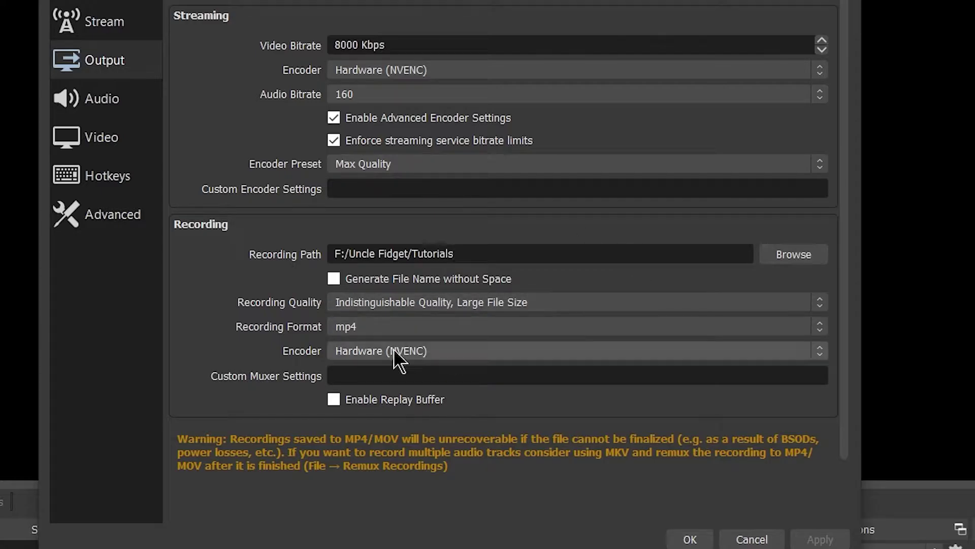
Set the recording quality to Indistinguishable Quality, Large File Size, keeping mp4 as the recording format
click(395, 304)
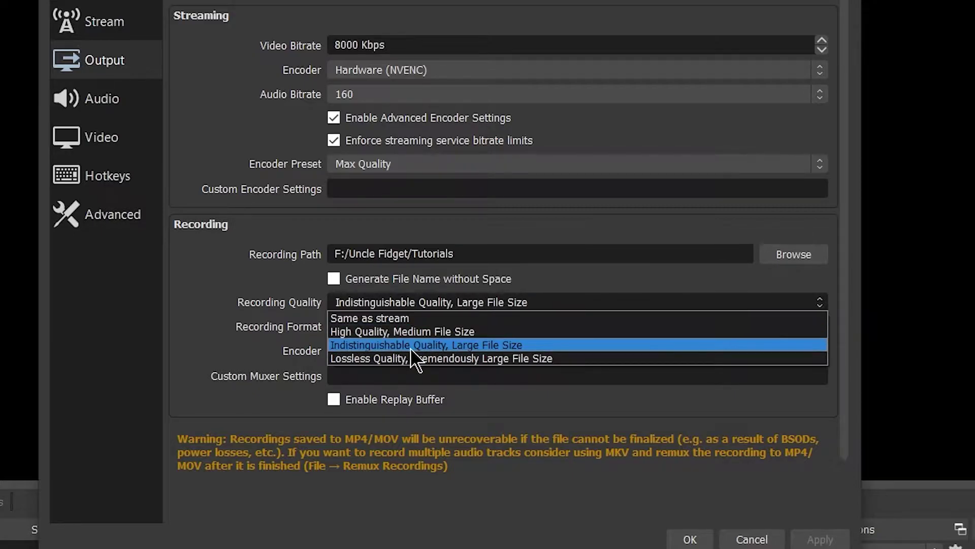
click(451, 348)
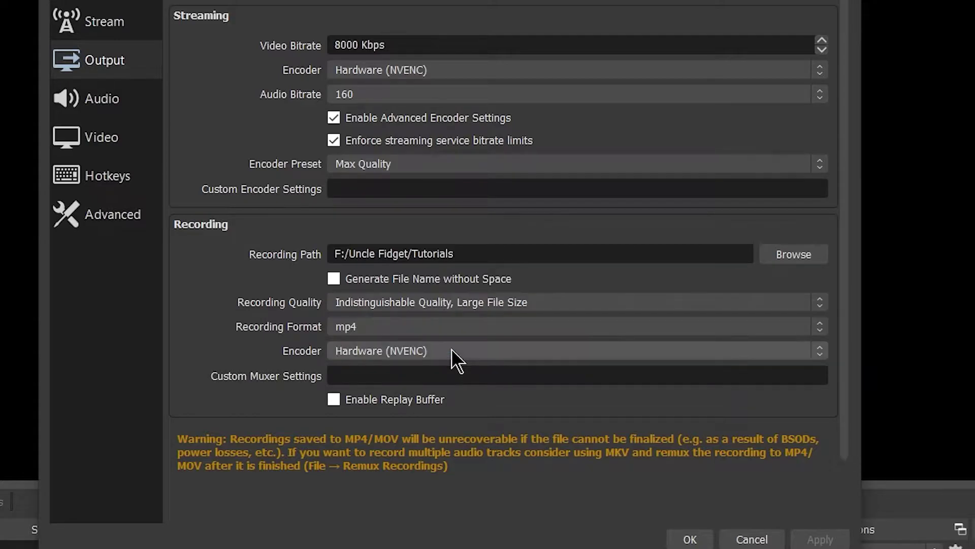
click(475, 303)
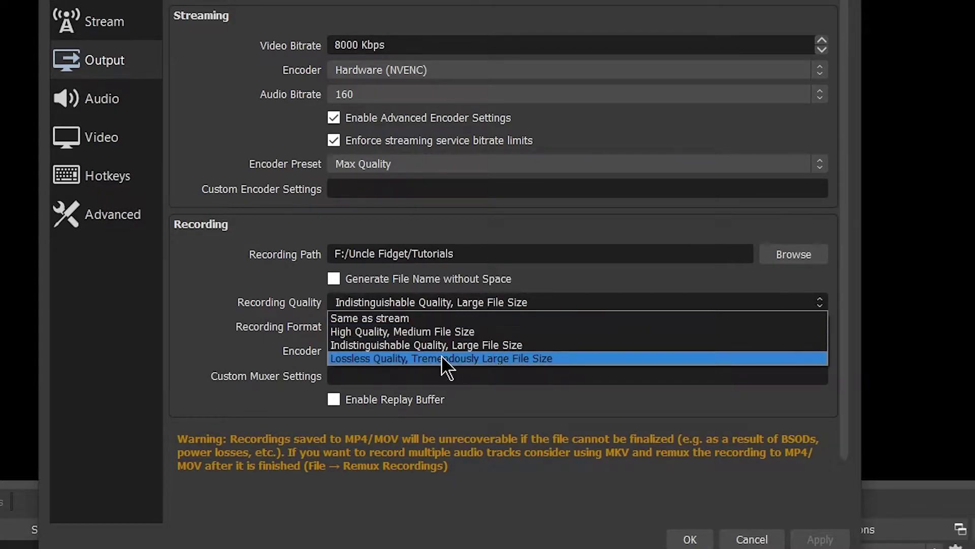
click(487, 298)
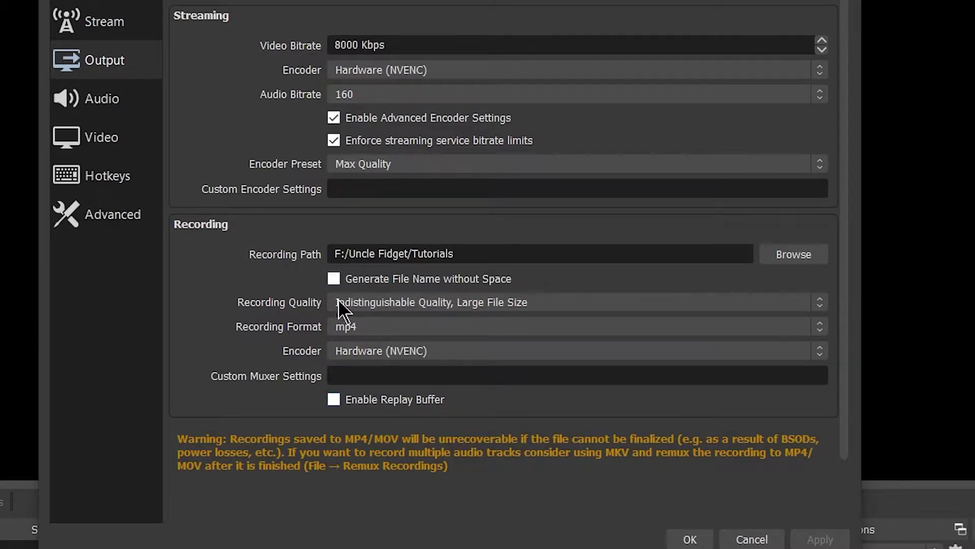
click(382, 330)
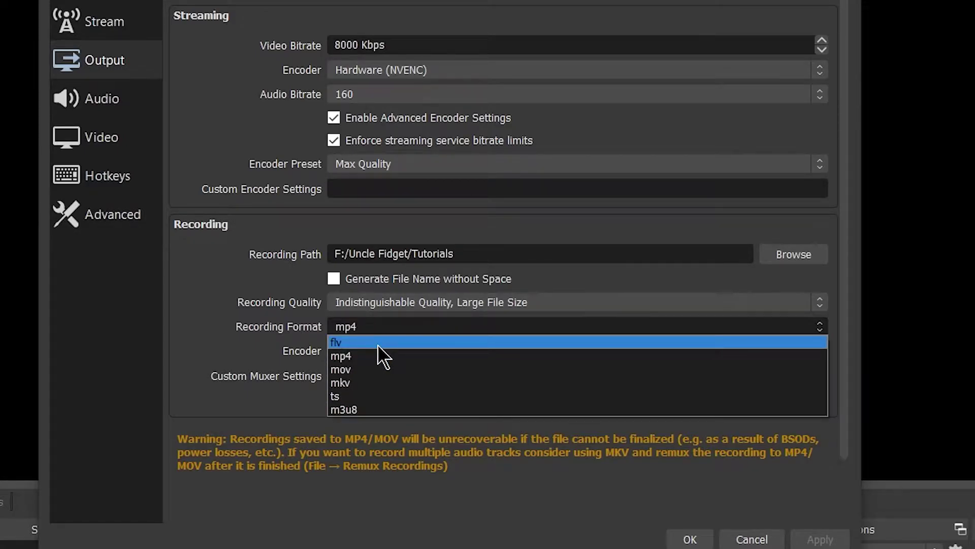
click(382, 333)
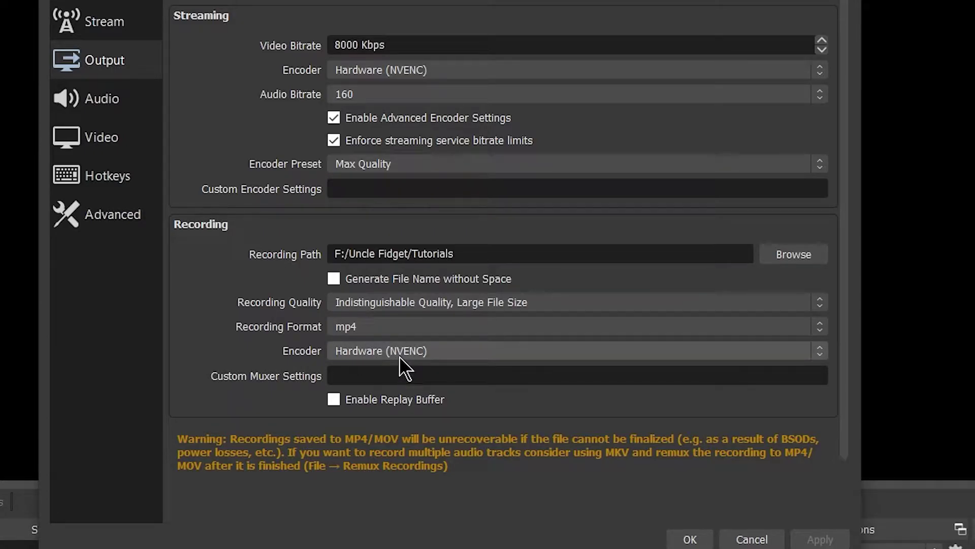
Set the recording encoder to Hardware (NVENC) after trying Software (x264)
click(453, 349)
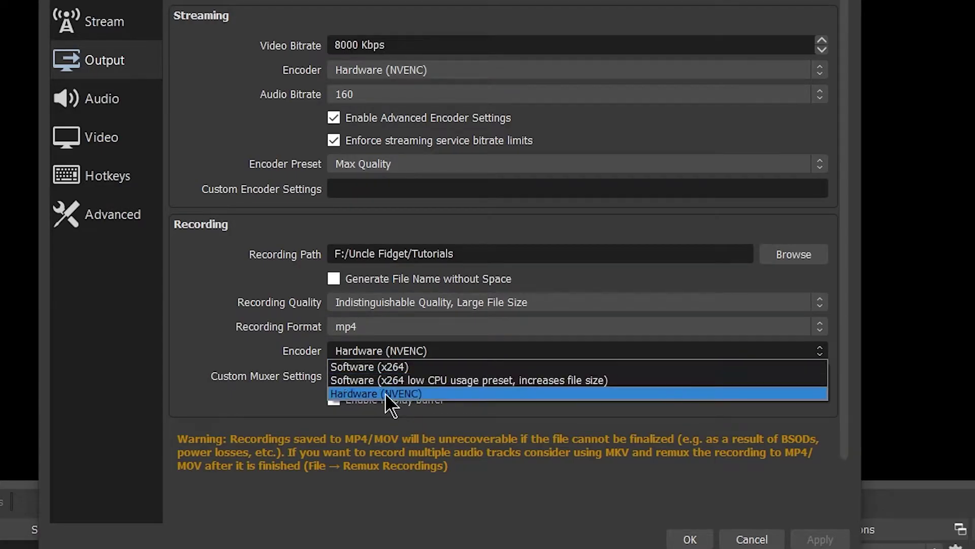
click(422, 364)
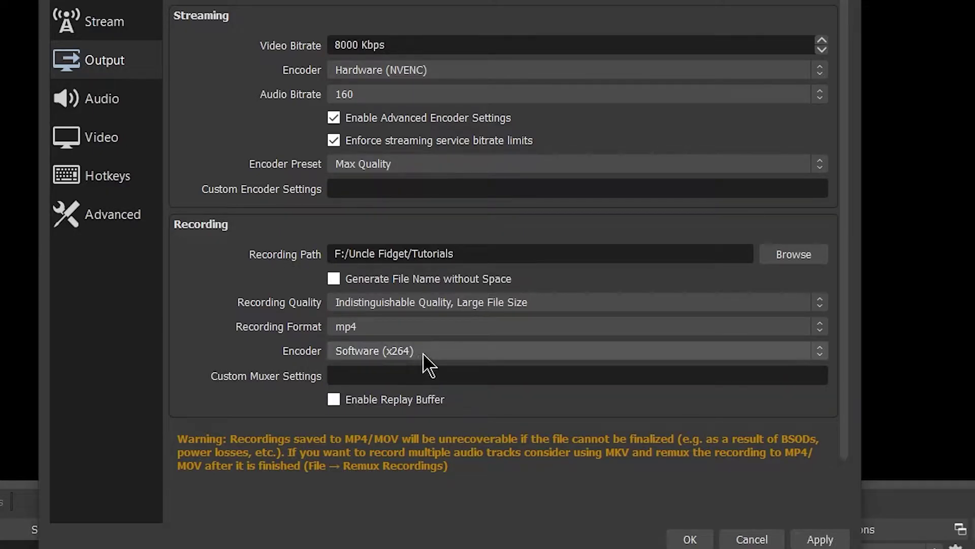
click(423, 352)
click(411, 395)
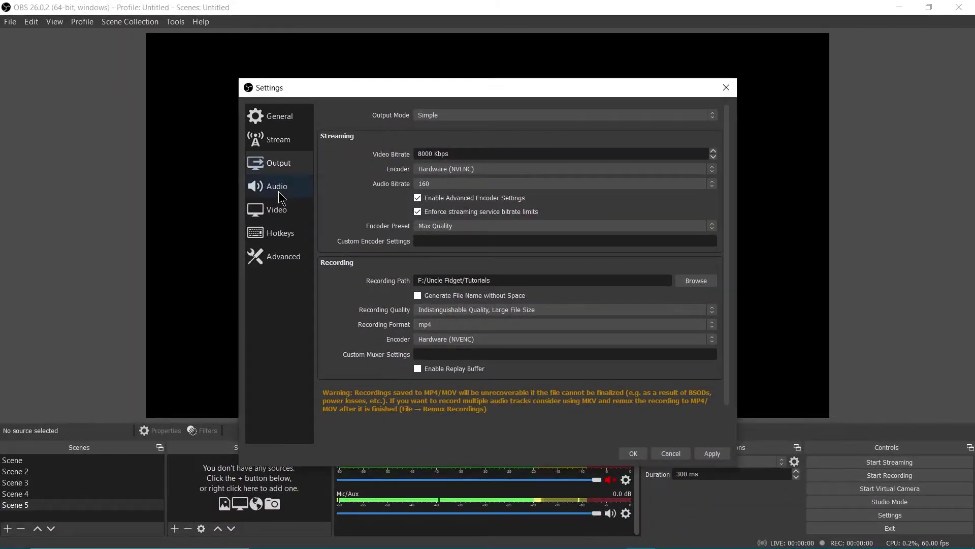
Set Mic/Auxiliary Audio to Line 1/2 (2- M-Audio MobilePre) in the audio settings
click(279, 190)
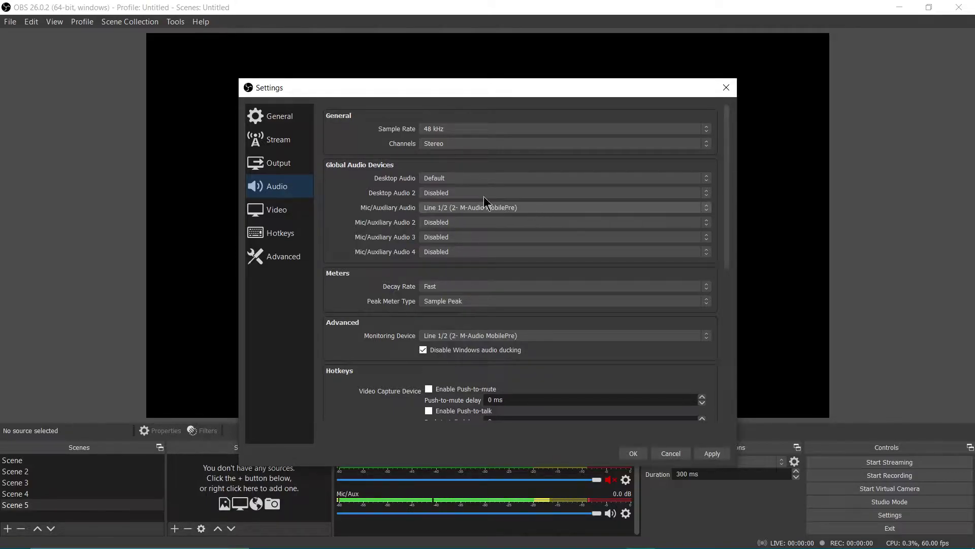
click(471, 207)
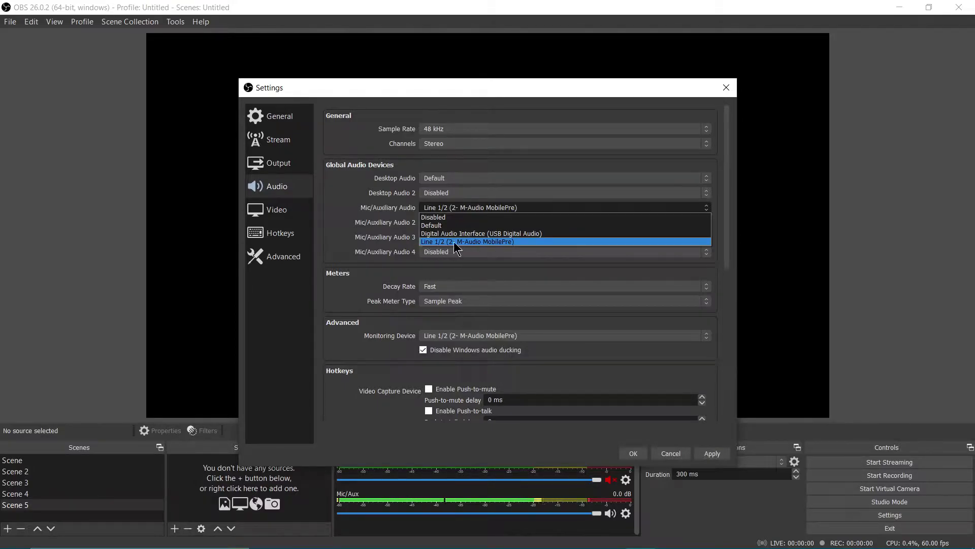
click(467, 242)
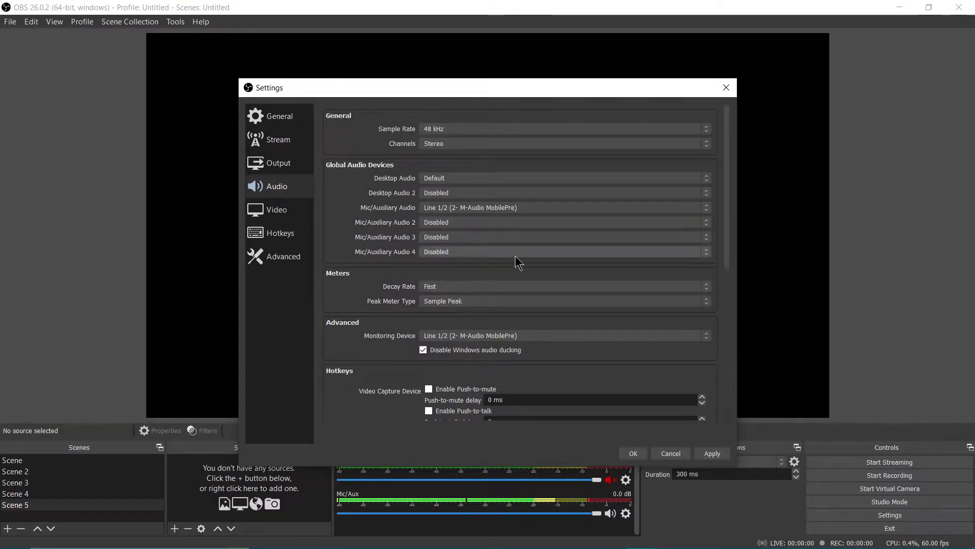
Set the audio monitoring device to Line 1/2 (2- M-Audio MobilePre)
scroll(368, 278, down, 2)
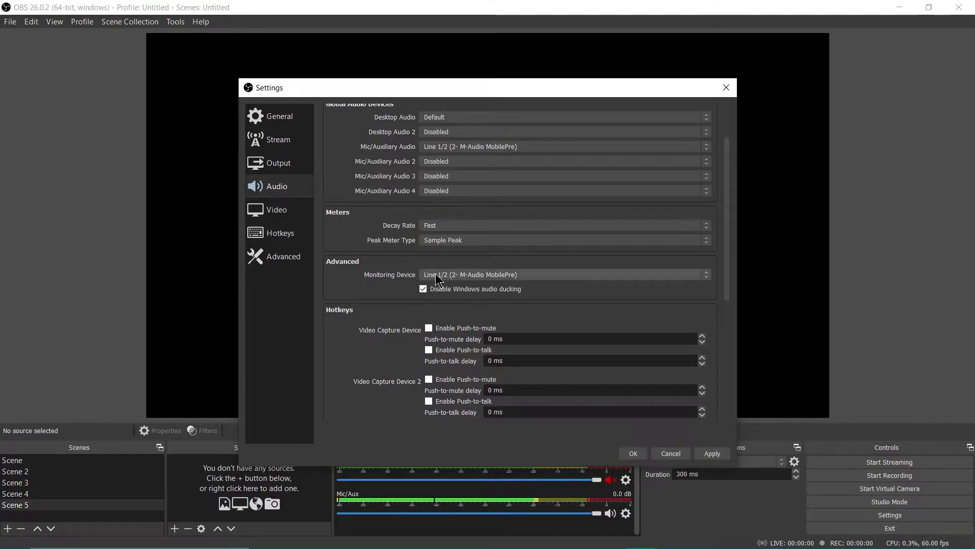
click(450, 276)
click(449, 274)
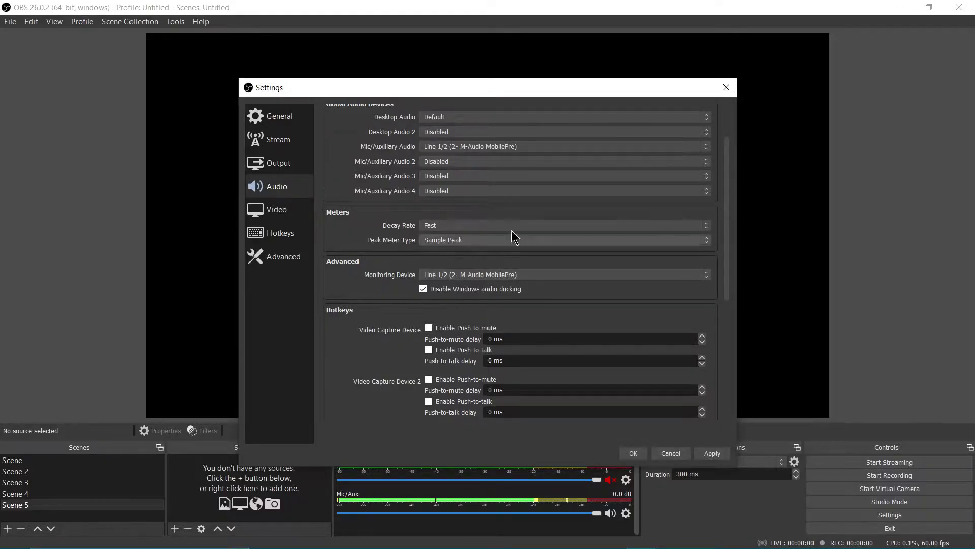
click(310, 268)
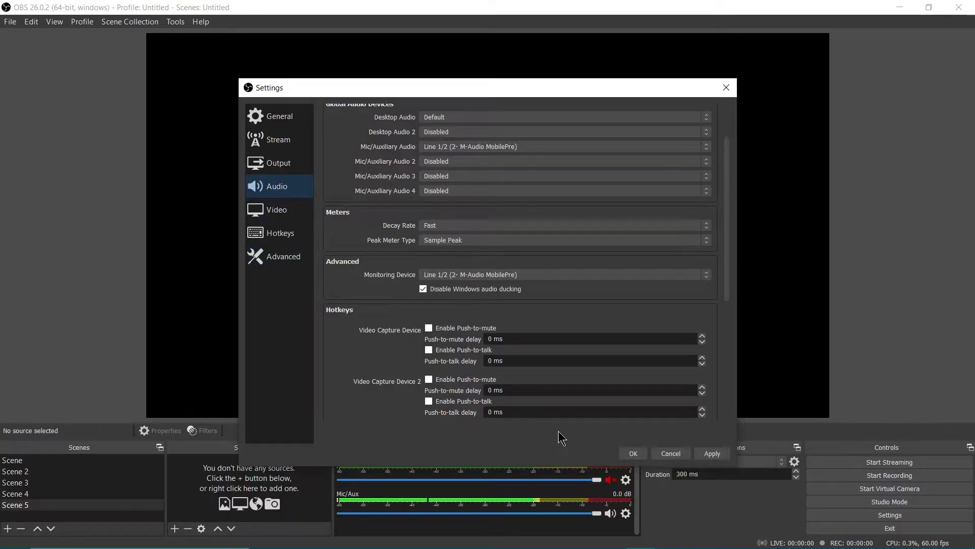
click(450, 274)
click(450, 275)
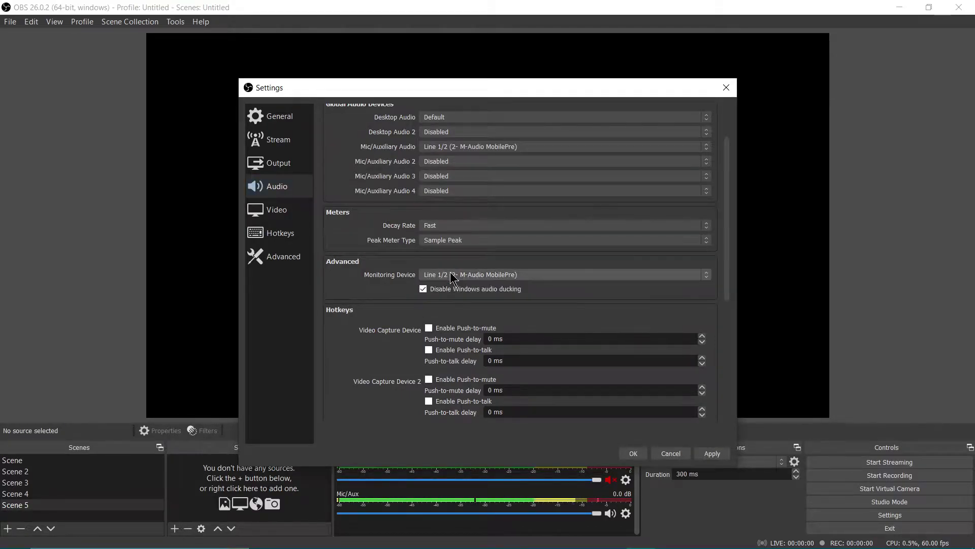
Check the base canvas resolution and the output scaled resolution in the video settings
click(281, 217)
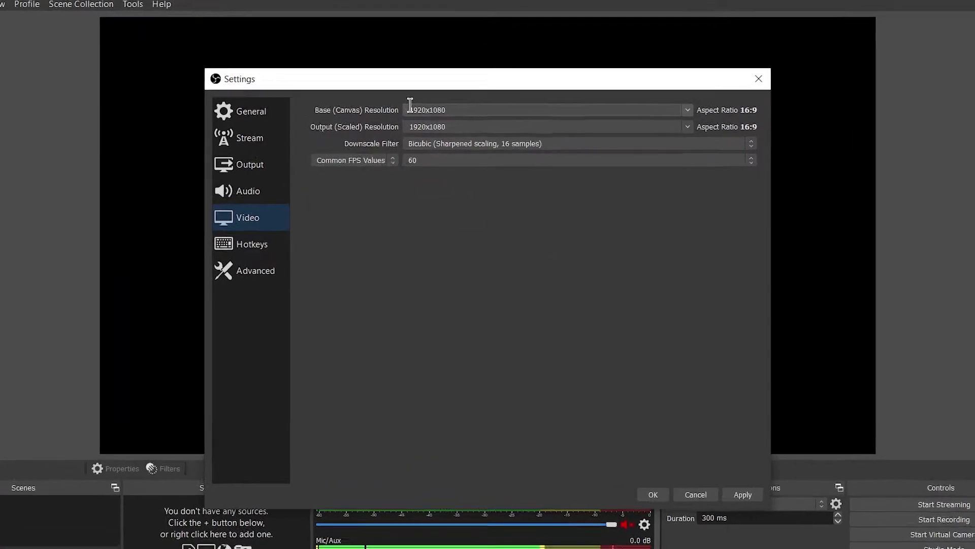
drag(411, 106, 527, 110)
click(526, 113)
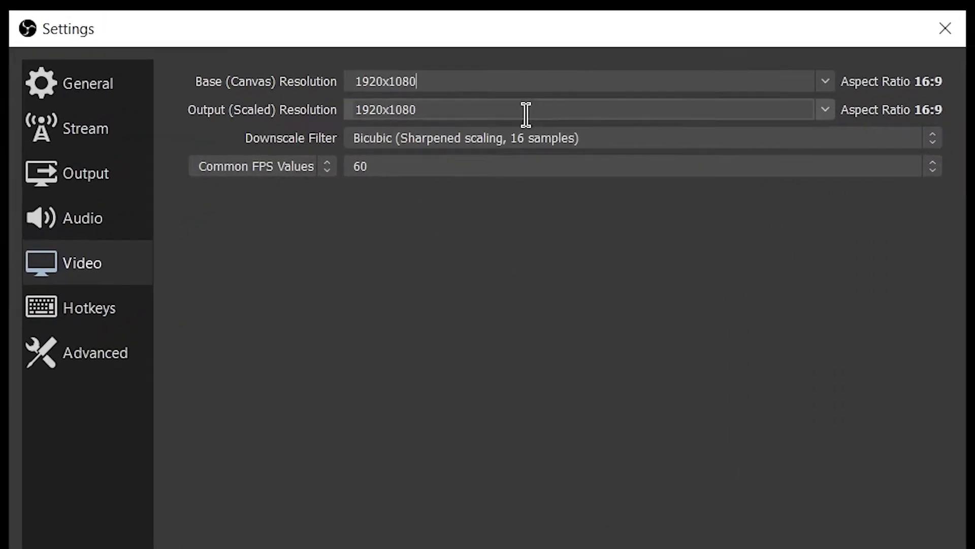
drag(416, 81, 370, 82)
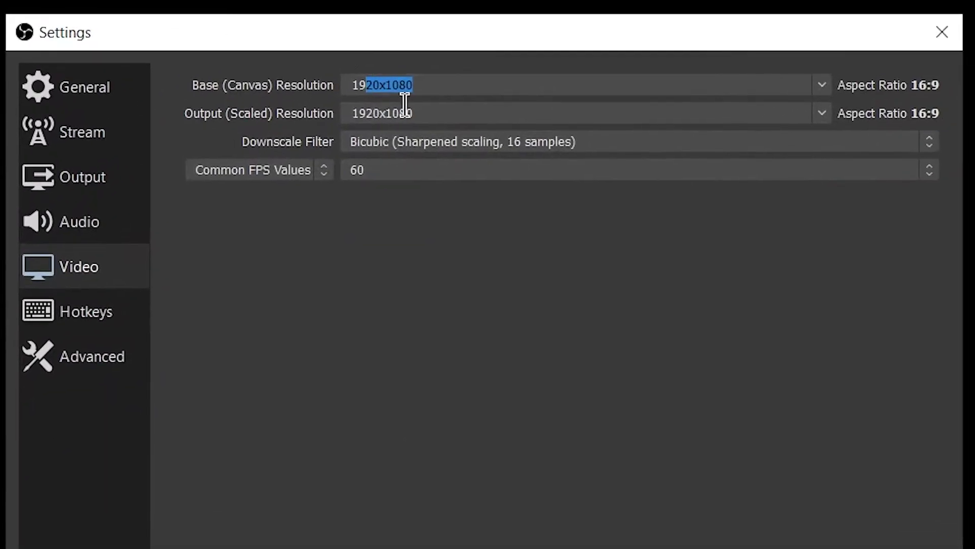
drag(457, 118, 257, 124)
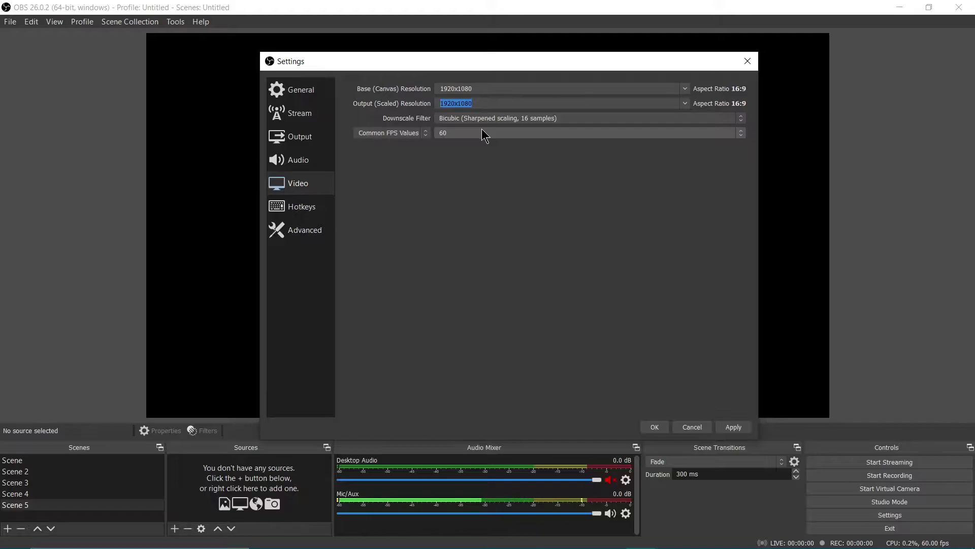
Set the common FPS value to 60, apply the settings and close them
click(485, 133)
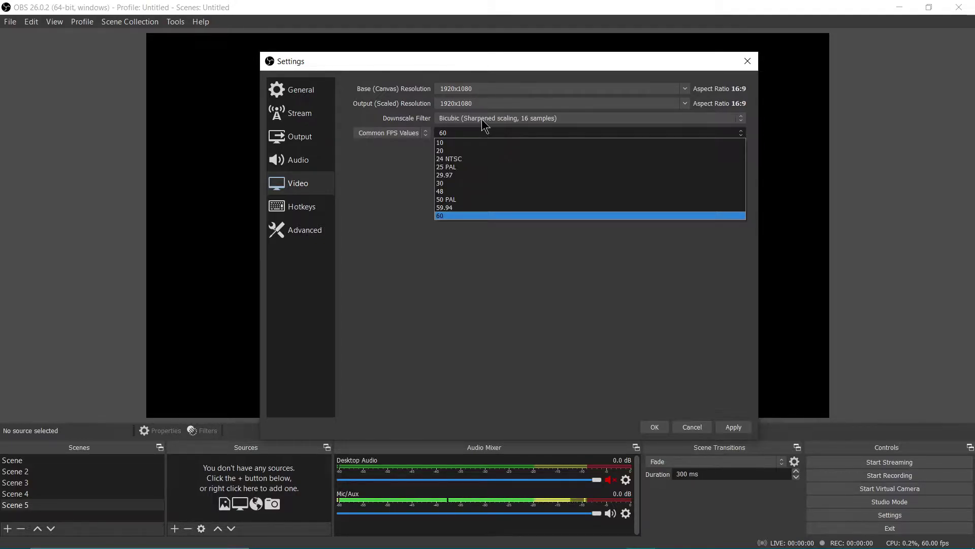
click(461, 216)
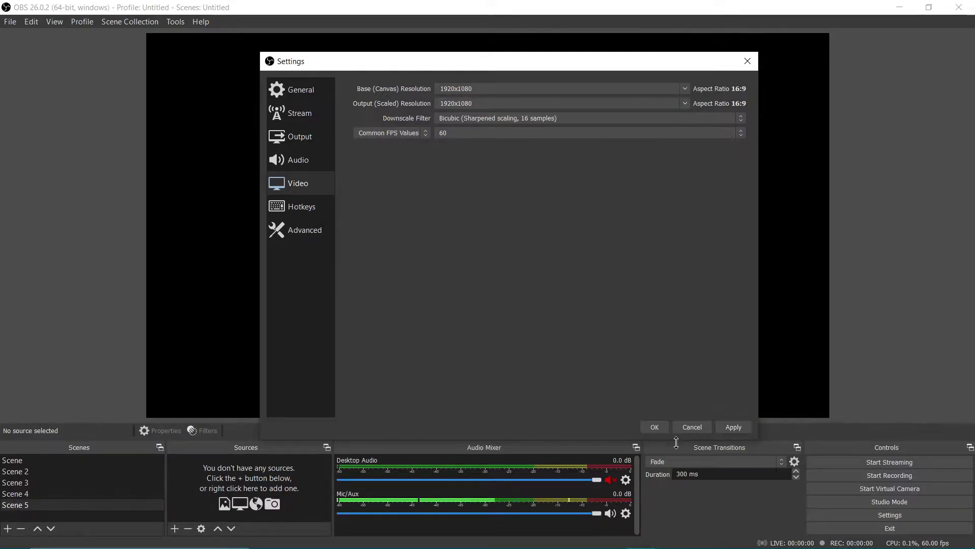
click(740, 426)
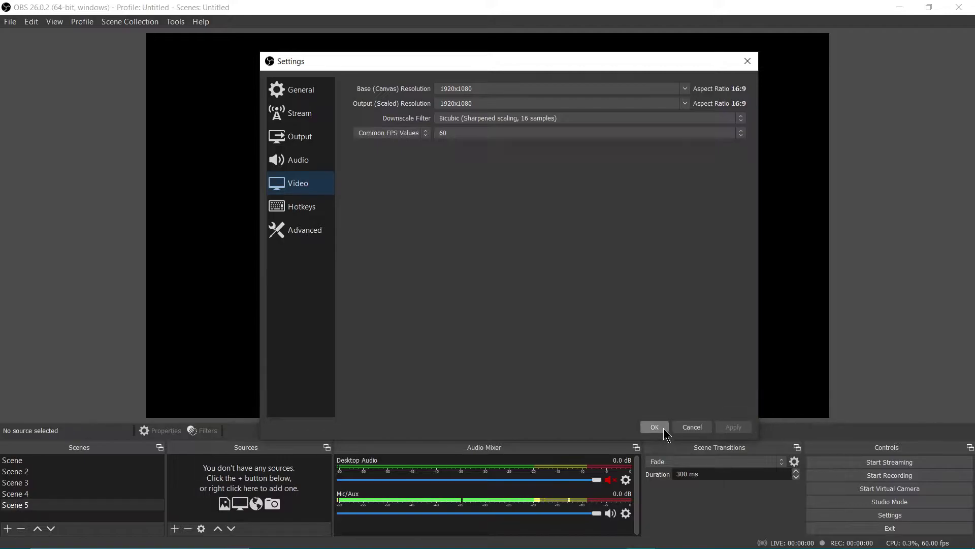
click(661, 430)
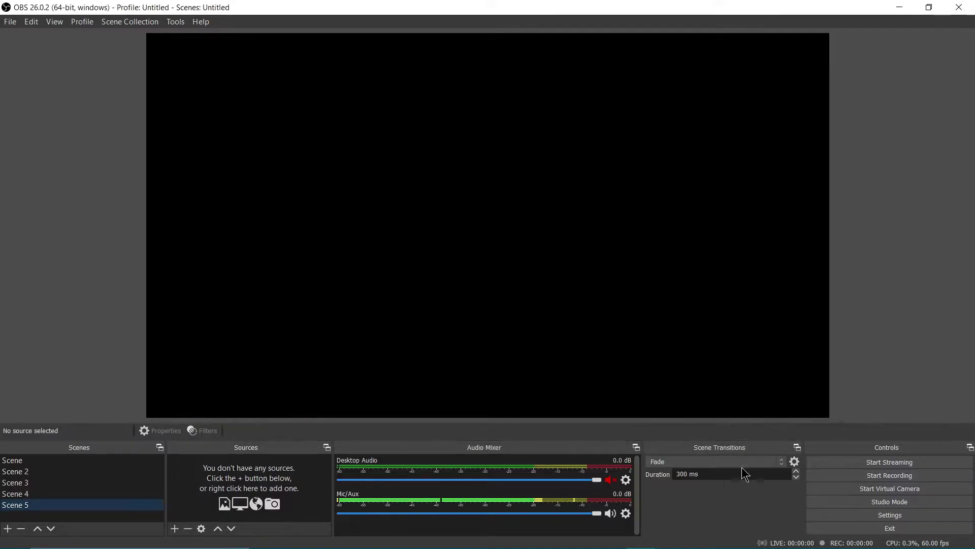
Add a new image source to Scene 5 using the overlay file sword quick.jpg from the Tutorials folder
click(175, 529)
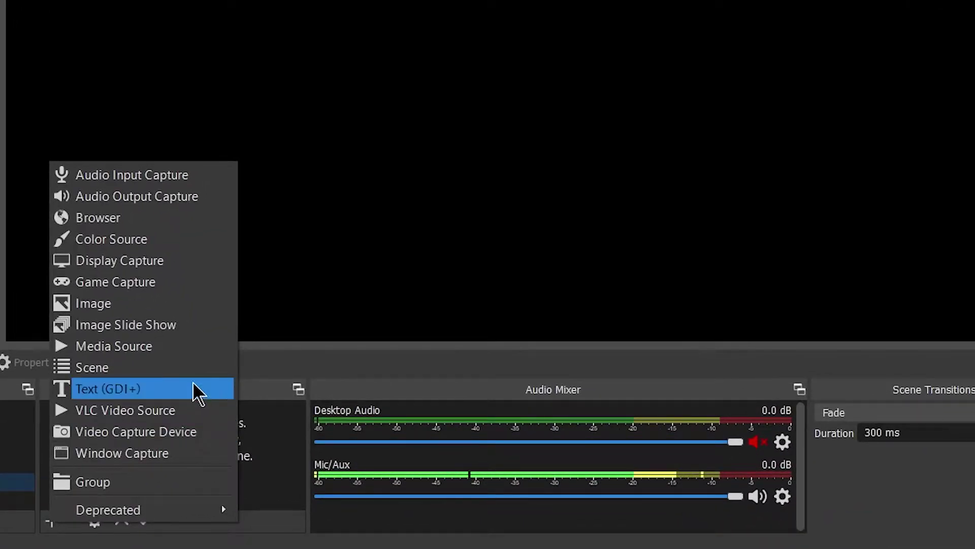
click(167, 307)
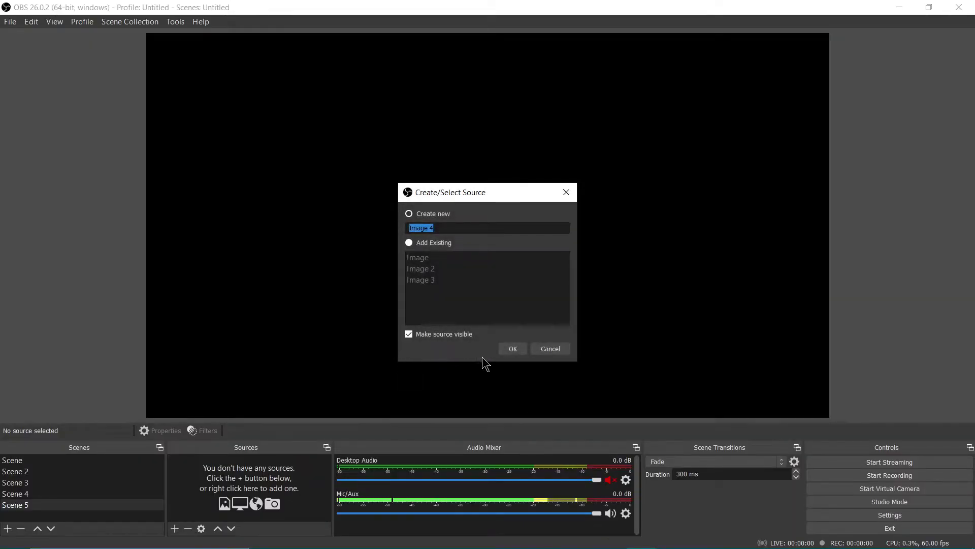
click(514, 349)
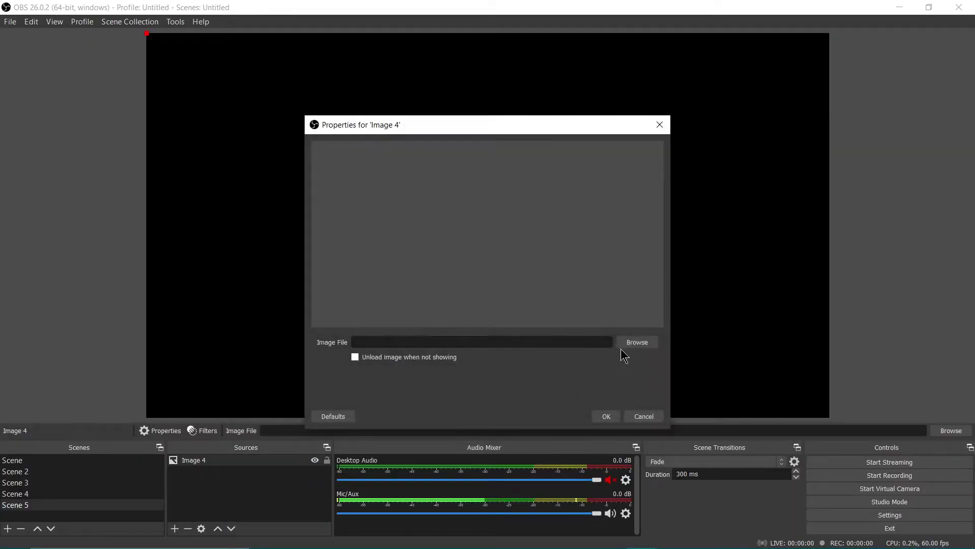
click(636, 344)
scroll(594, 275, down, 2)
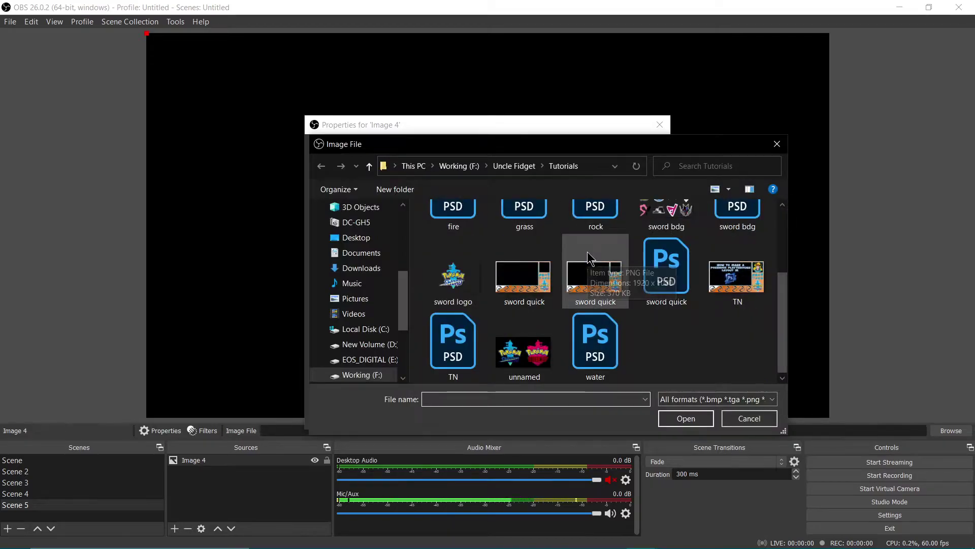
double_click(521, 285)
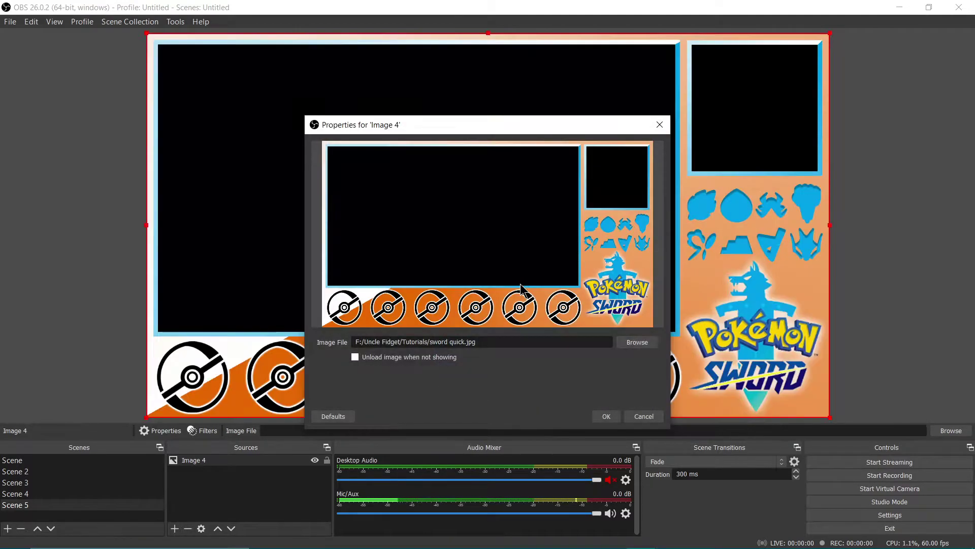
click(606, 416)
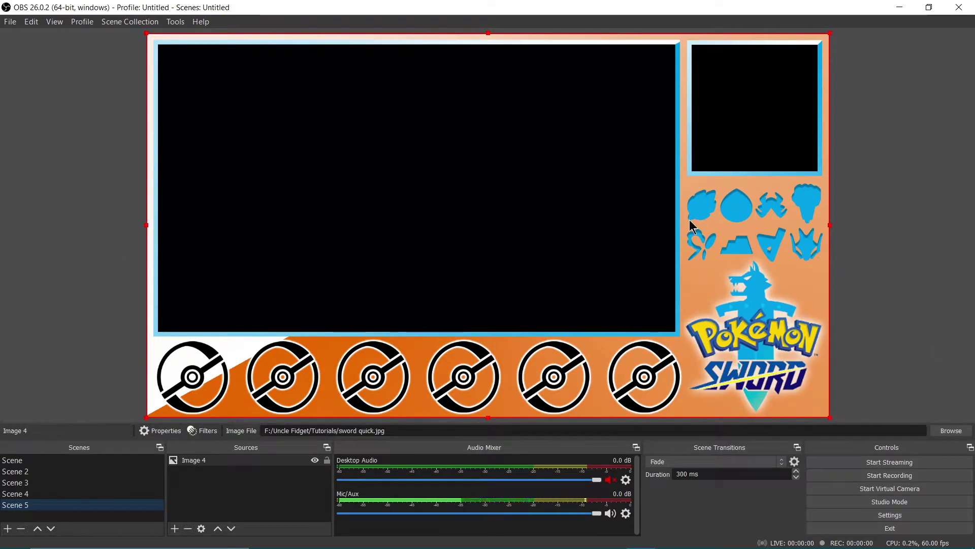
Add a new video capture device source using the Game Capture 4K60 Pro MK.2 with the device default resolution
click(176, 528)
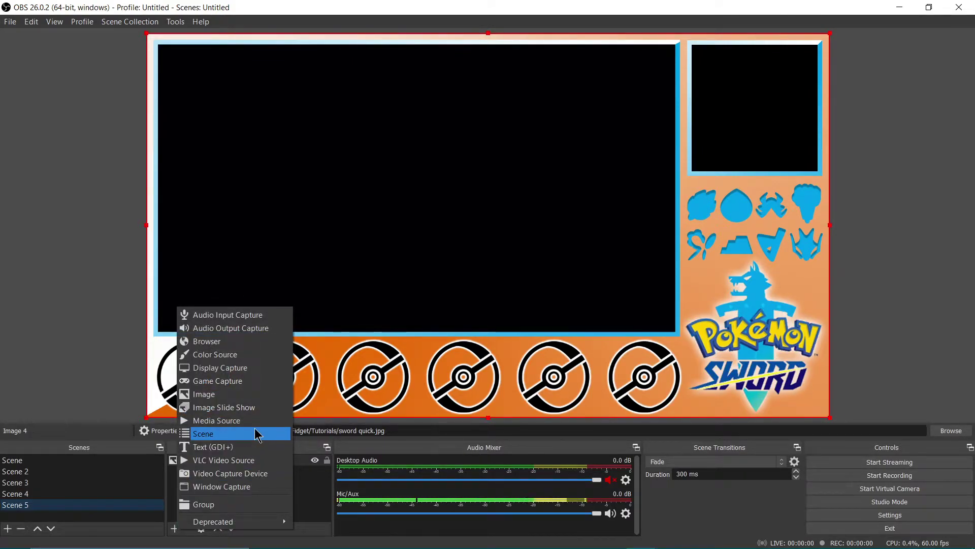
click(244, 472)
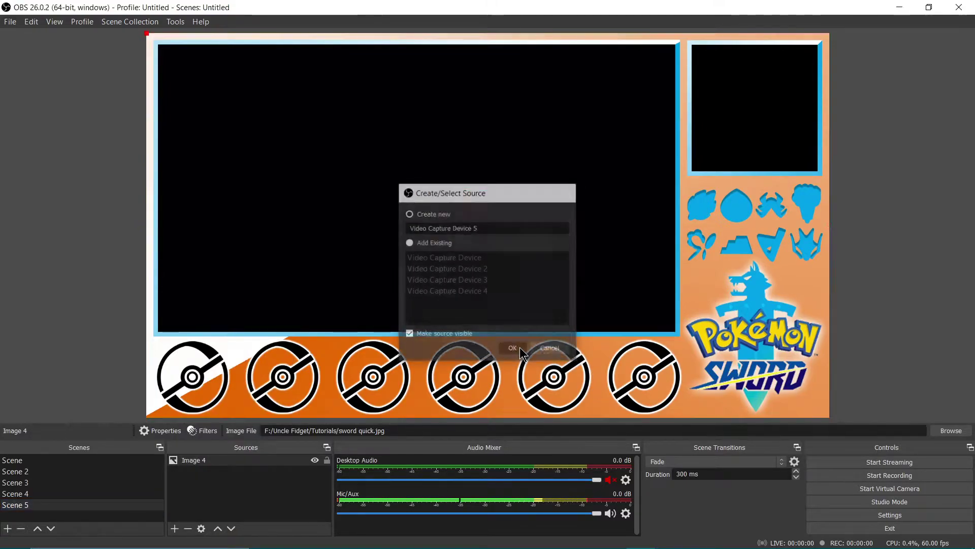
click(511, 348)
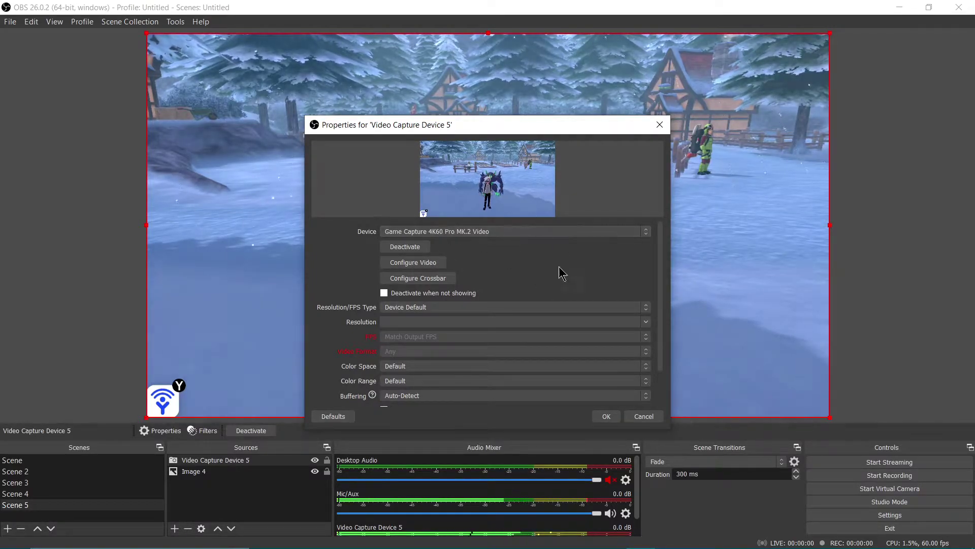
click(606, 416)
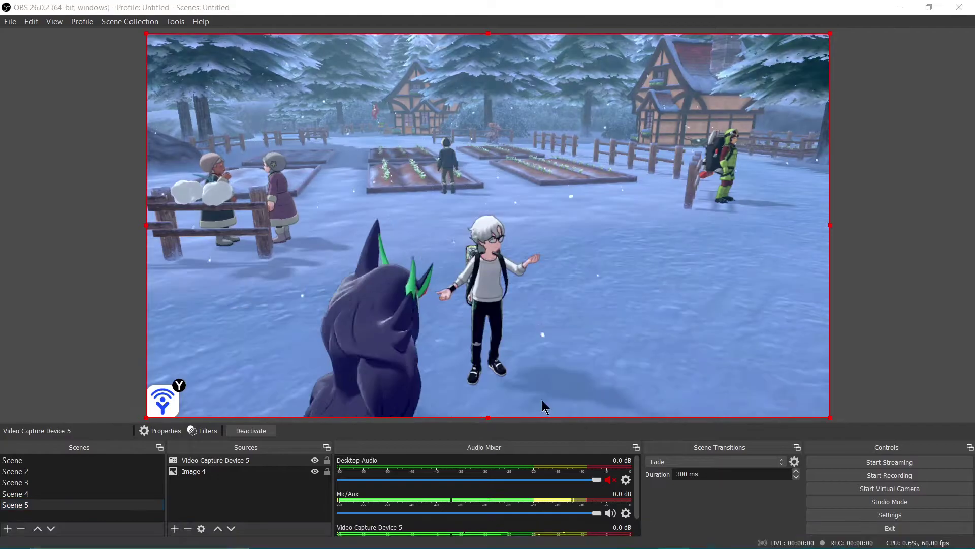
drag(965, 15, 970, 67)
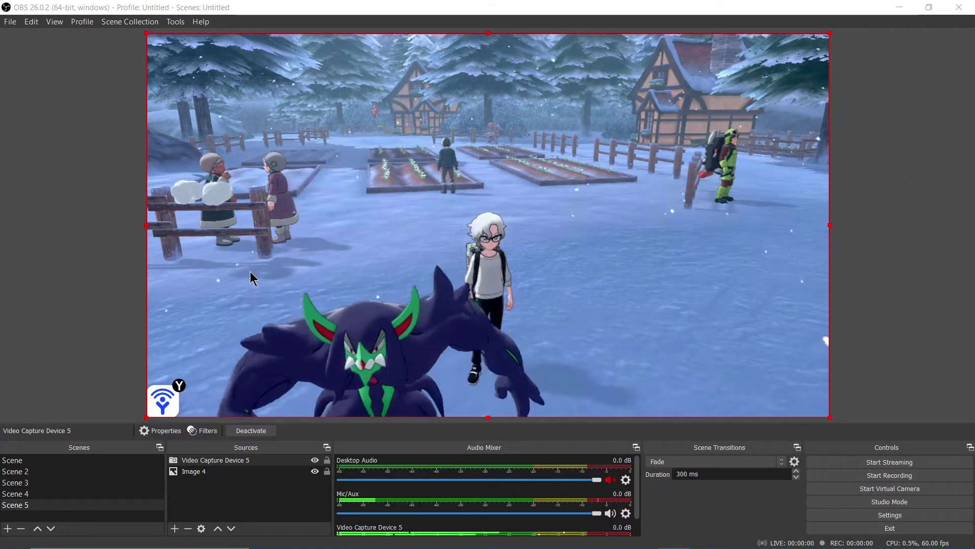
Add a new window capture source that captures the DeSmuME 0.9.11 x64 window
click(174, 528)
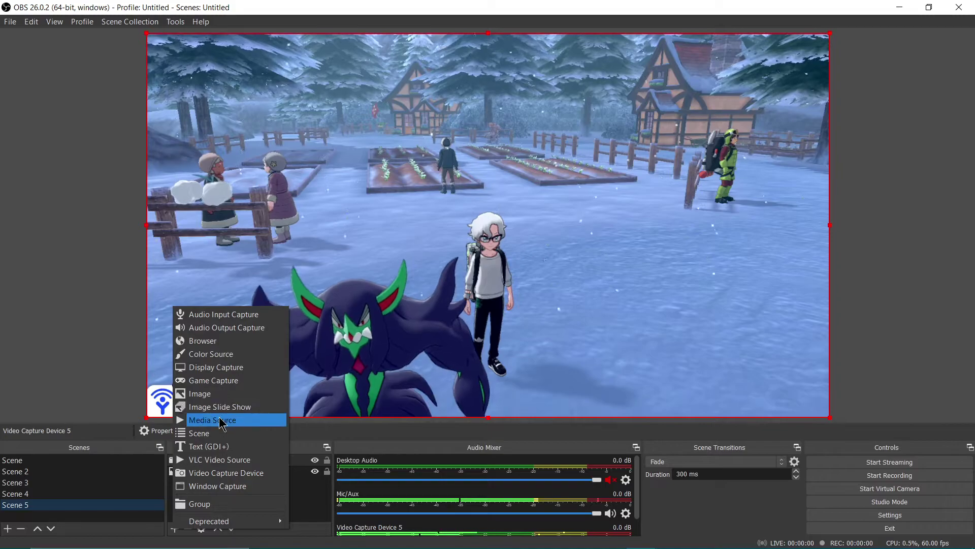
click(217, 486)
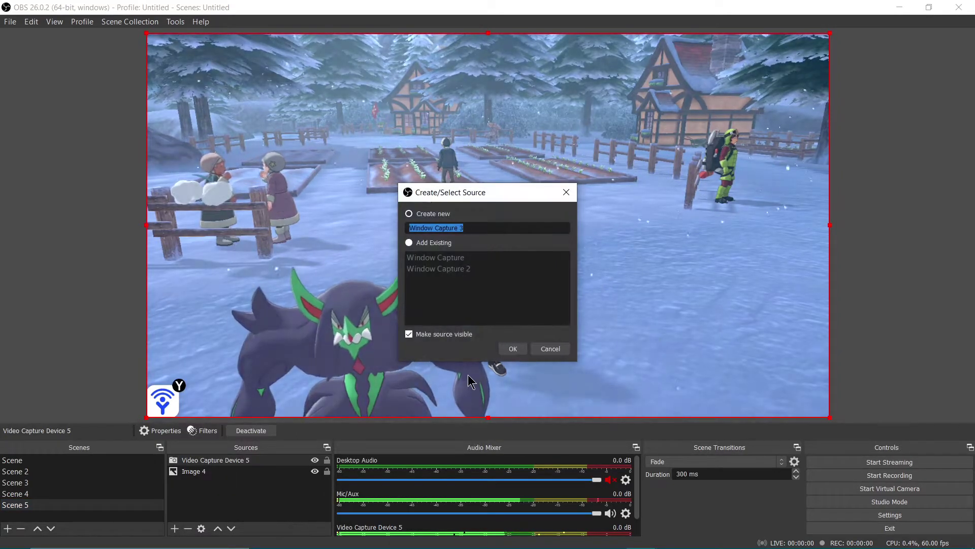
click(512, 348)
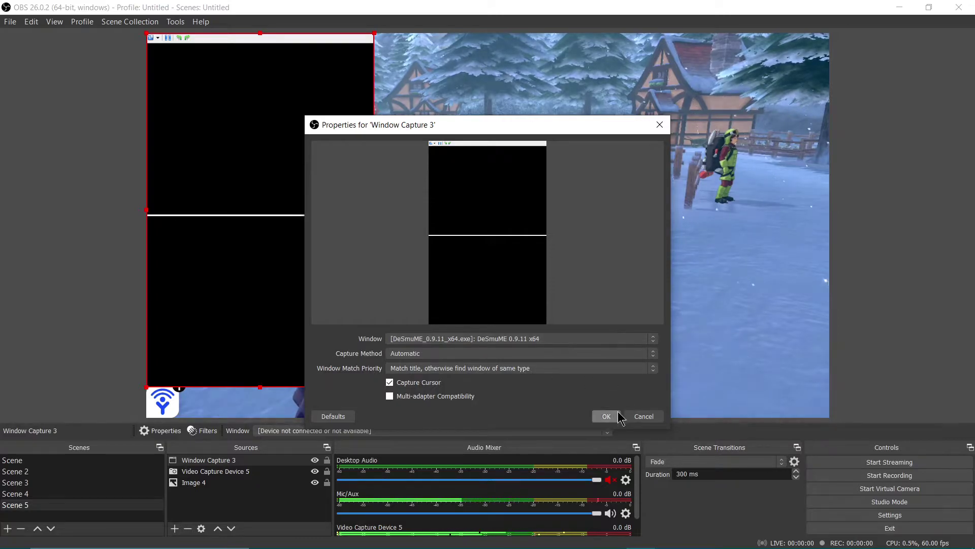
click(607, 417)
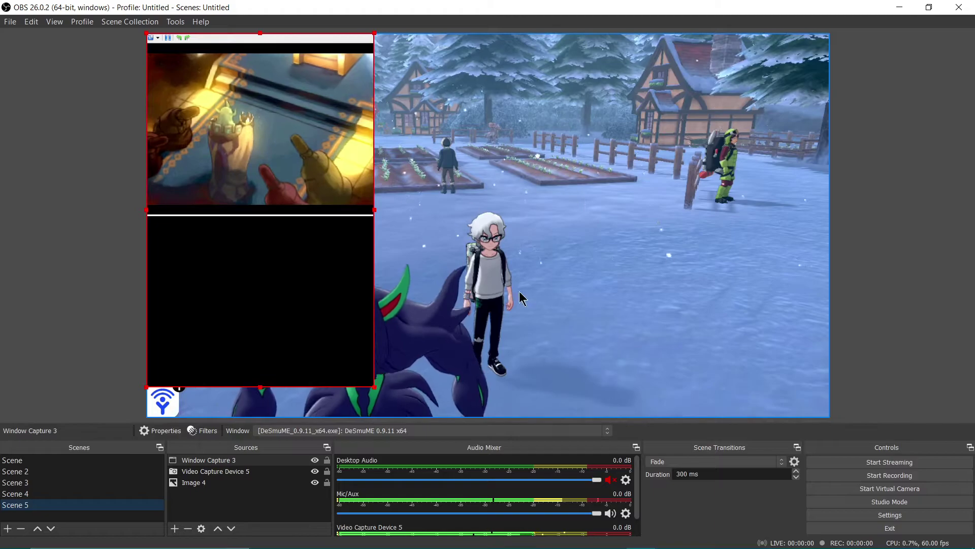
Scale down the game capture source and place it over the overlay's large black frame
click(396, 249)
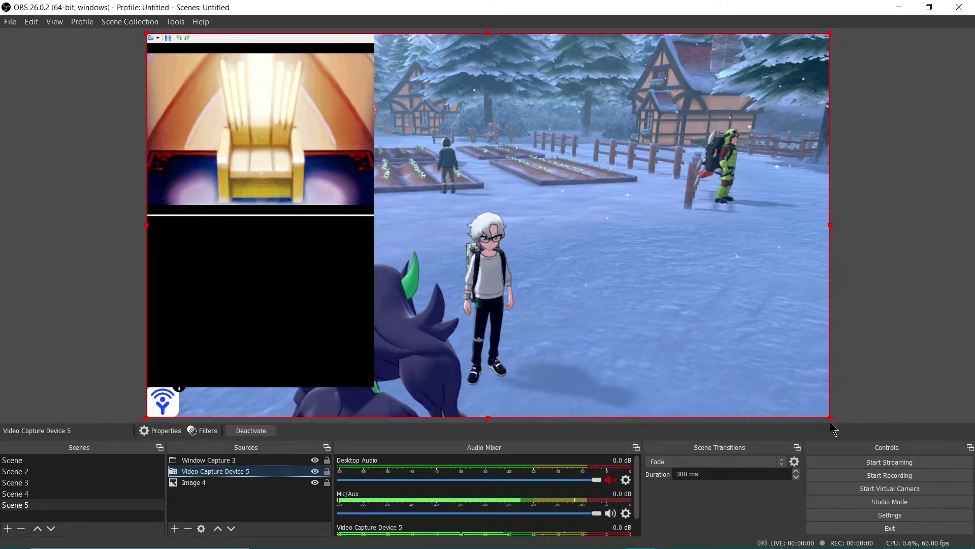
drag(833, 420, 632, 248)
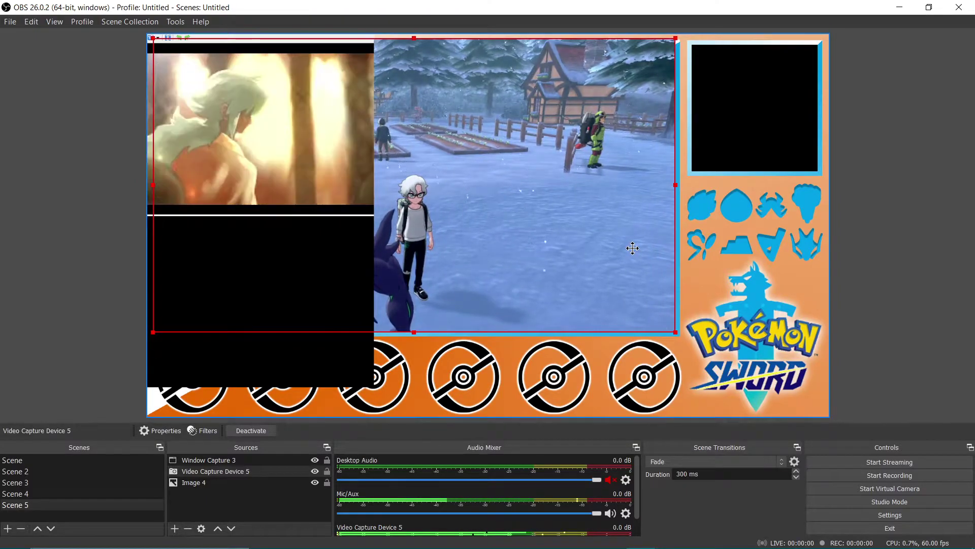
Move the emulator window capture over the middle of the gameplay and crop away its toolbar and lower screen
click(224, 459)
drag(175, 35, 366, 37)
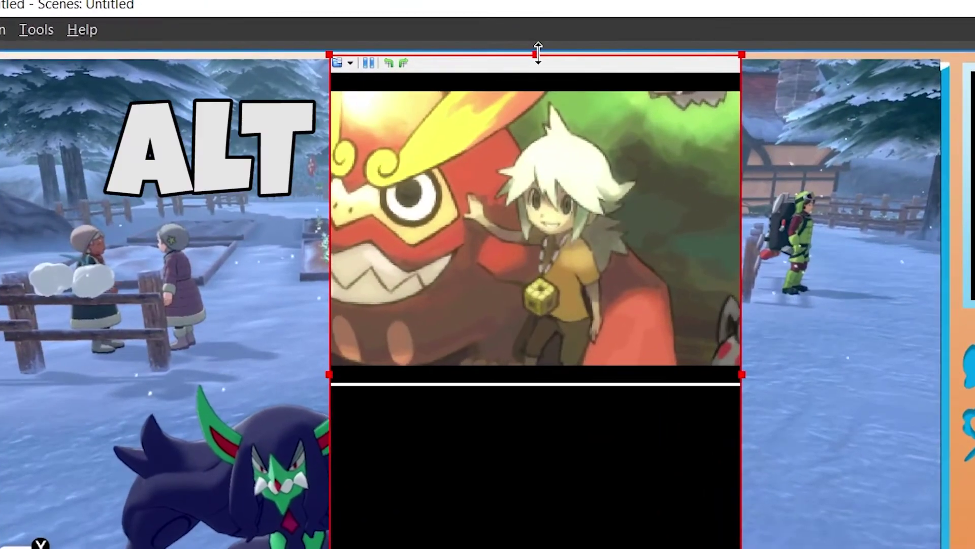
drag(521, 49, 521, 68)
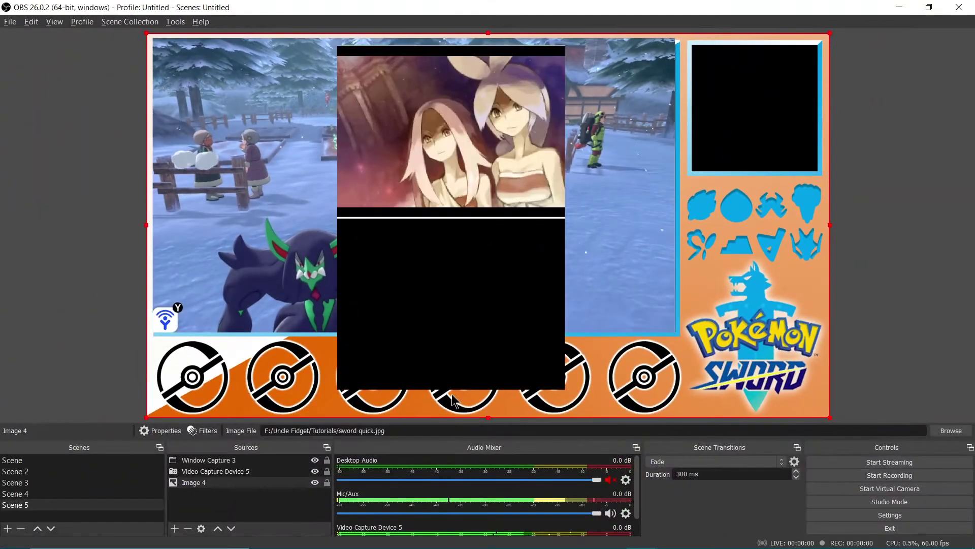
click(478, 465)
drag(479, 489, 503, 299)
drag(470, 240, 470, 216)
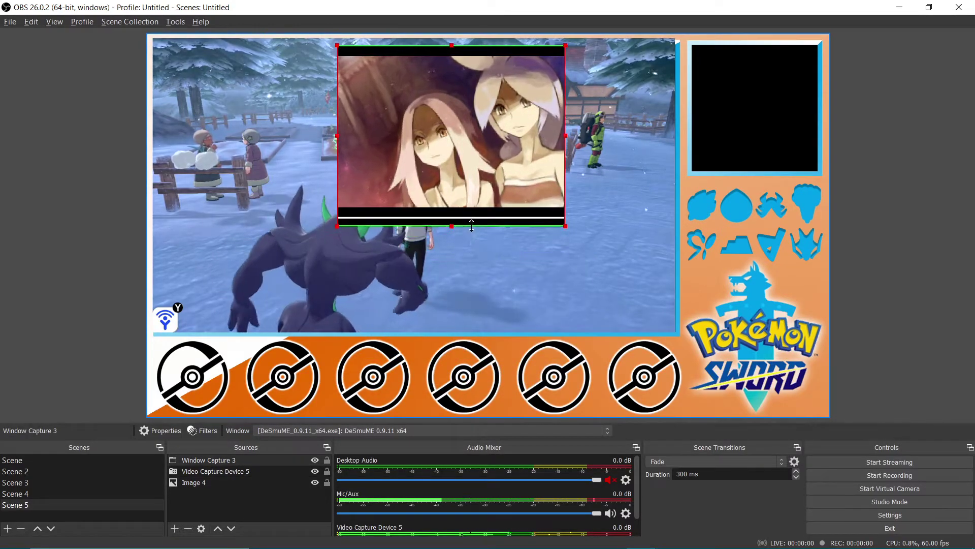
click(517, 147)
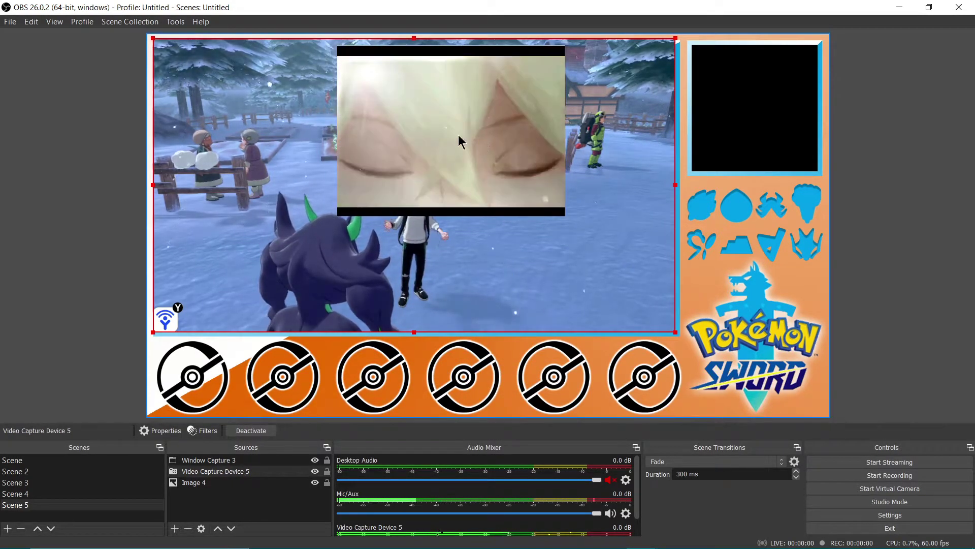
Remove the emulator window capture source from the scene
click(256, 461)
key(Delete)
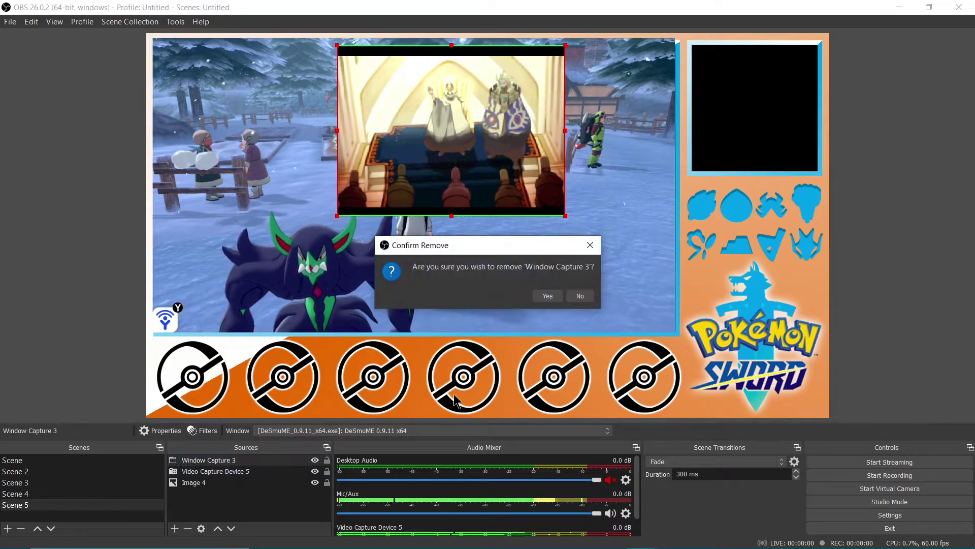
click(548, 296)
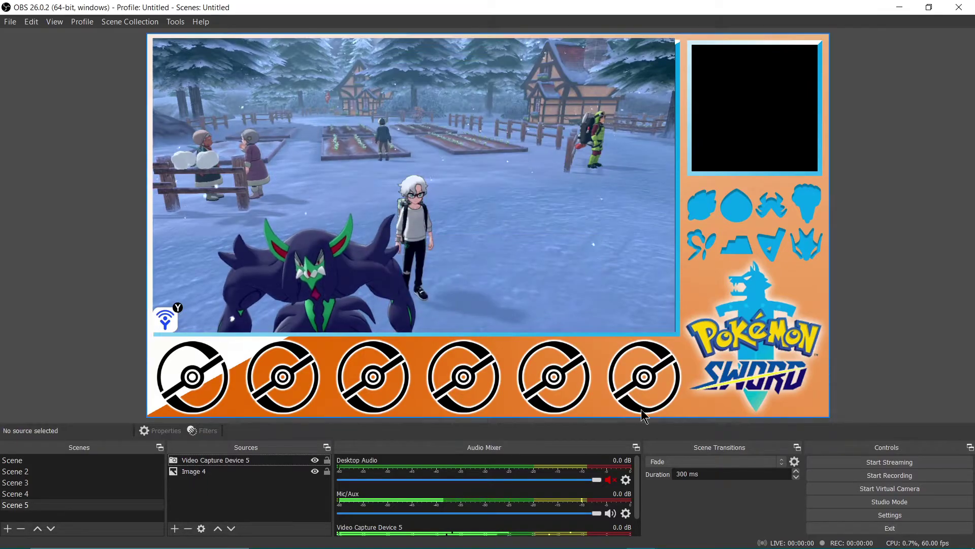
Align the game capture with the upper-left inner corner of the large frame and shrink it to fit inside the blue border
click(285, 461)
mouse_move(343, 174)
mouse_down()
mouse_move(389, 197)
mouse_move(348, 179)
mouse_up()
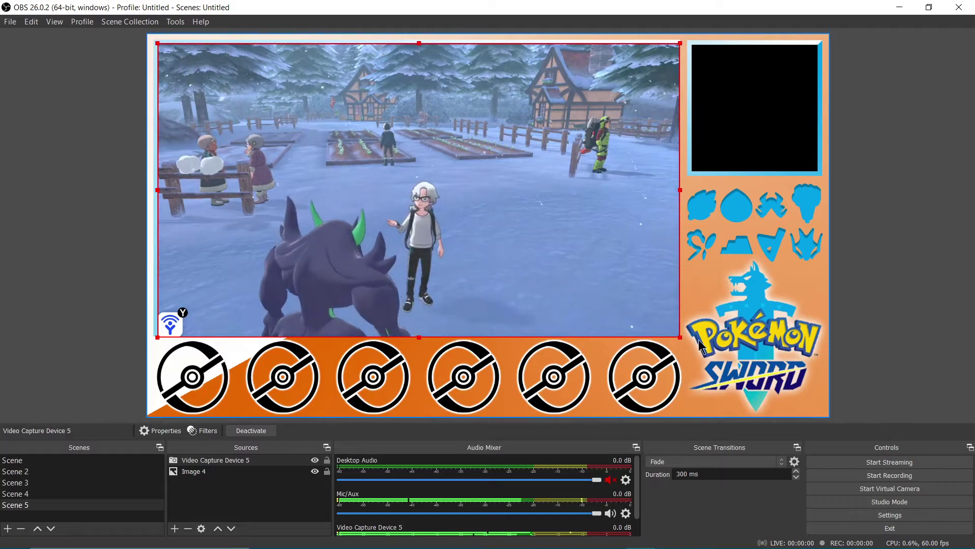
drag(682, 336, 672, 334)
click(648, 267)
click(911, 261)
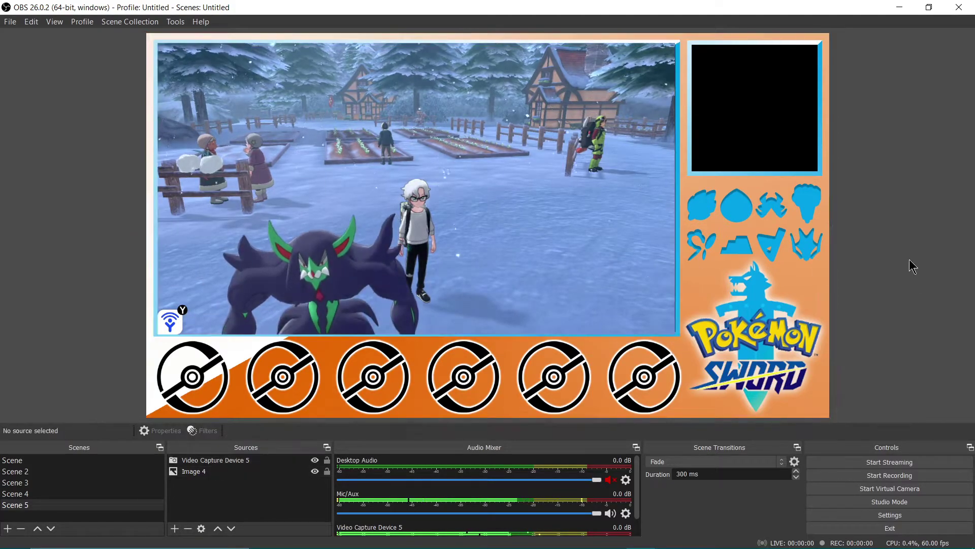
Fine-tune the game capture's size at its lower-right corner so it fills the large frame
click(639, 294)
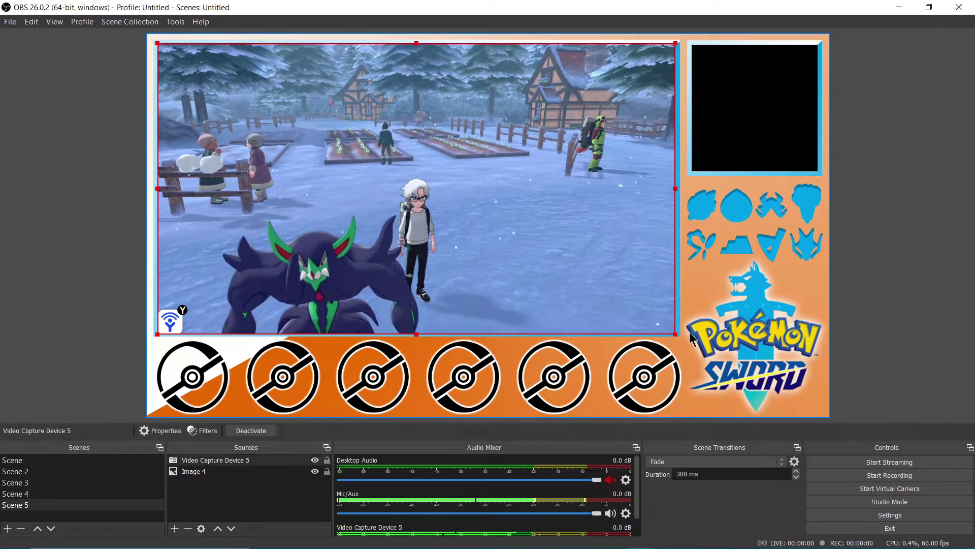
drag(675, 335, 673, 335)
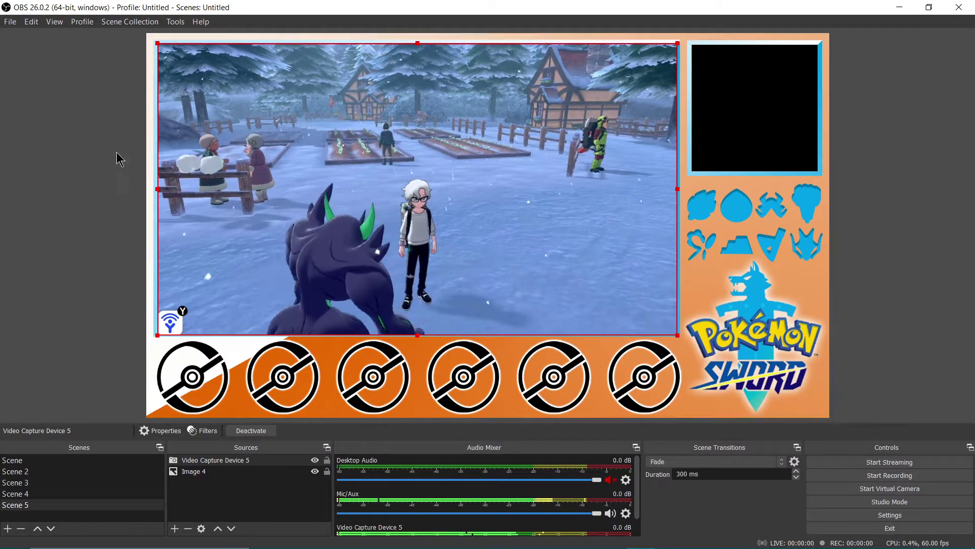
click(923, 165)
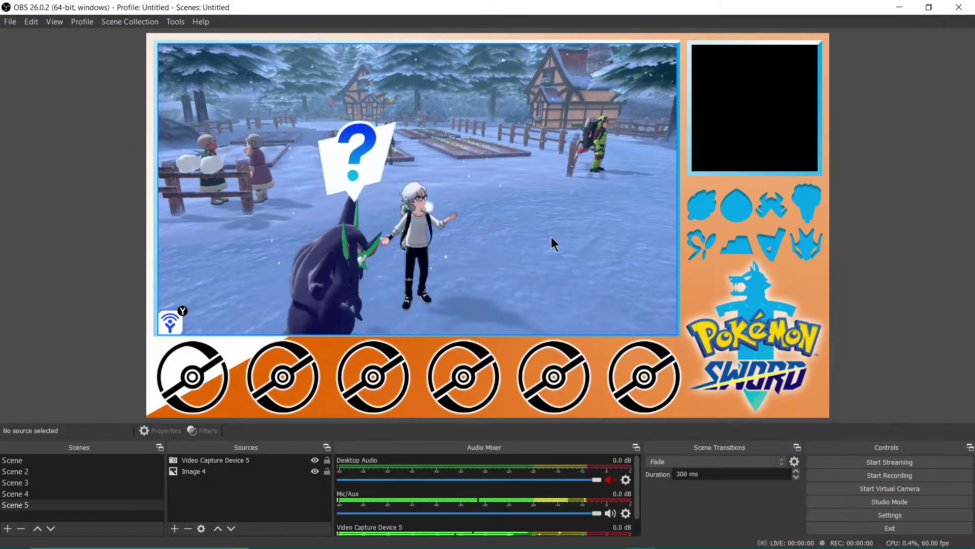
click(456, 192)
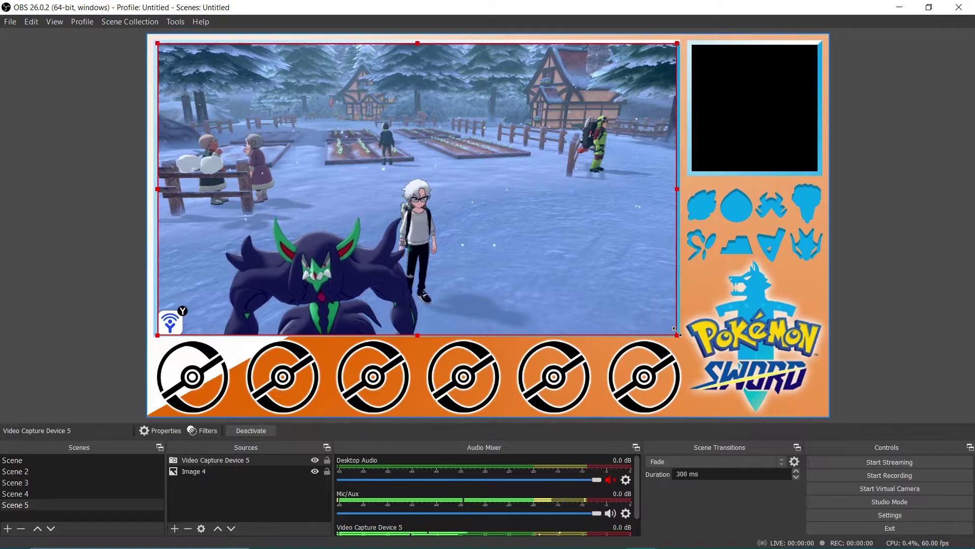
click(897, 275)
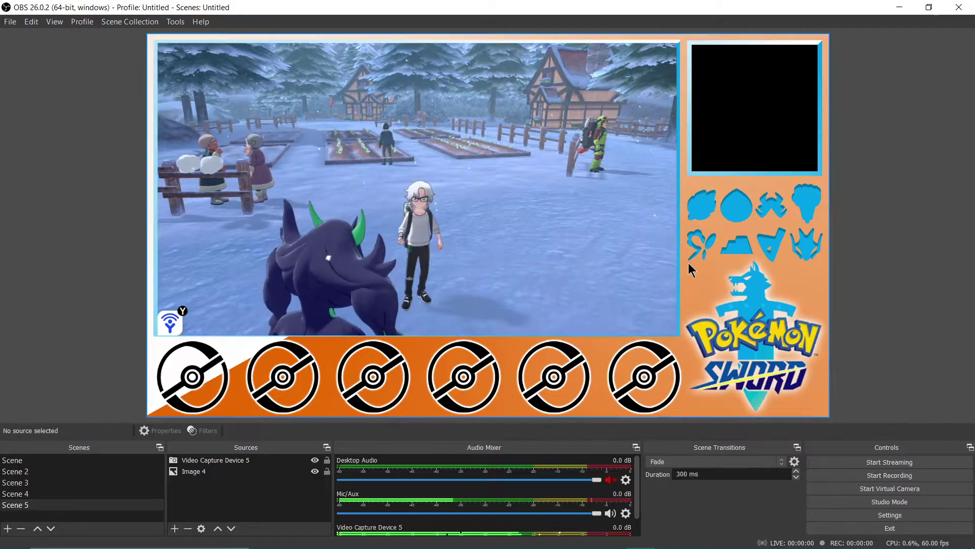
Switch to Photoshop and rasterize the layer style of Layer 3, the large gameplay frame, in sword quick.psd
mouse_move(637, 535)
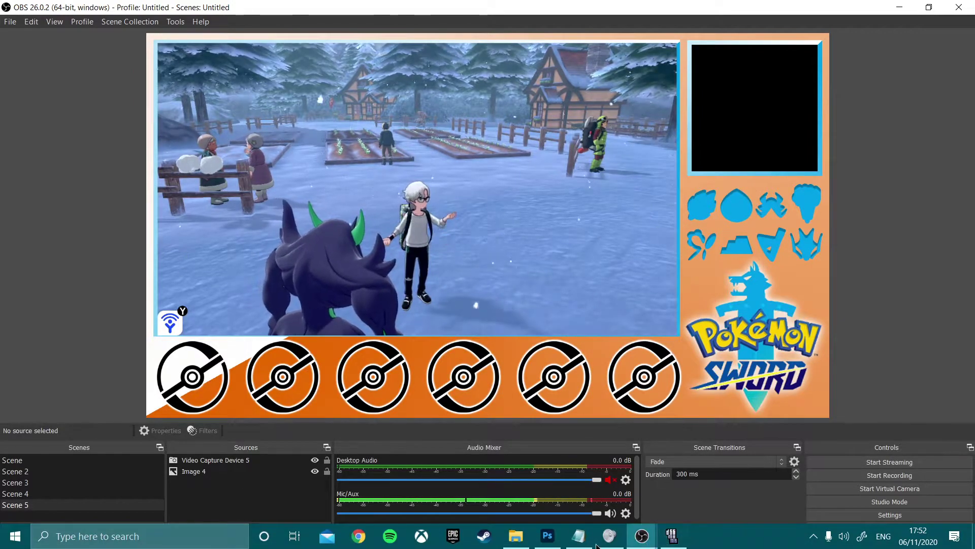
click(547, 535)
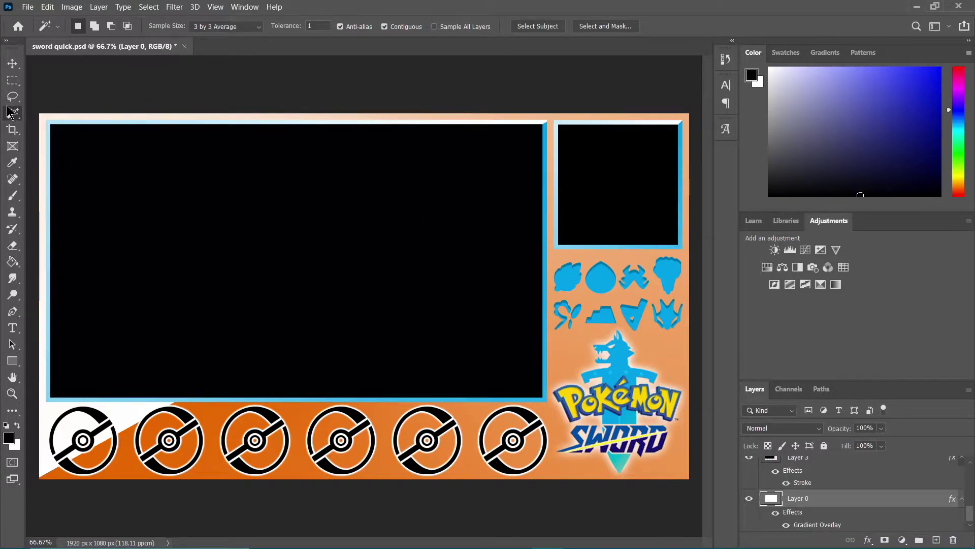
scroll(828, 472, up, 2)
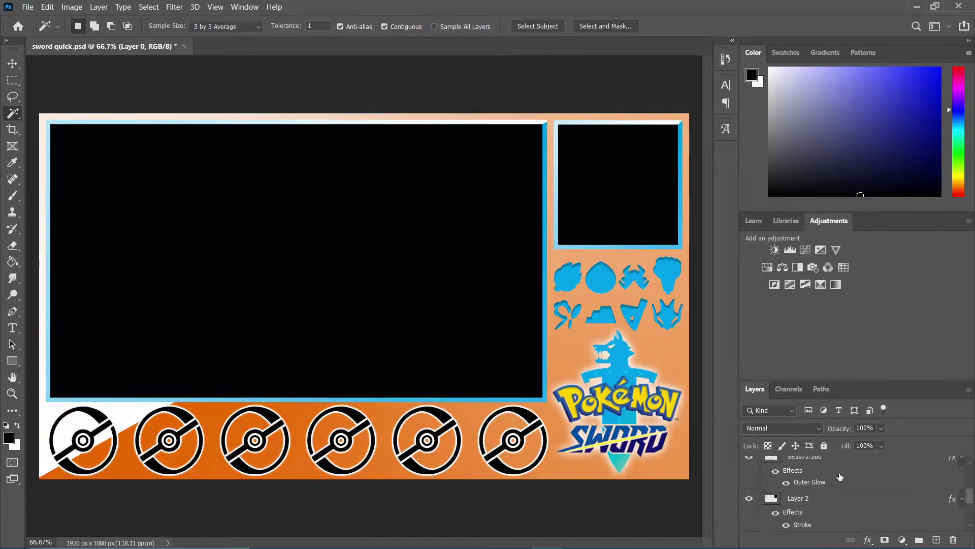
right_click(808, 507)
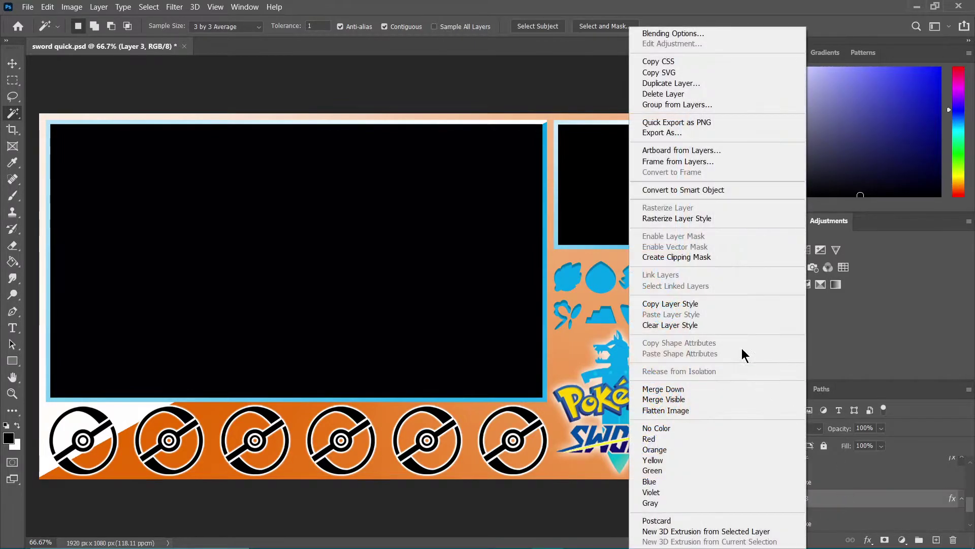
click(693, 218)
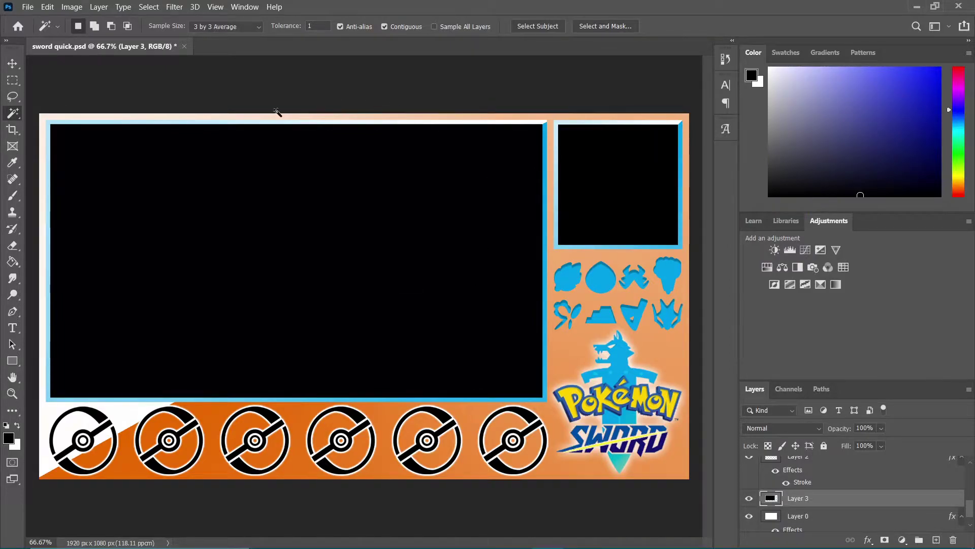
Rasterize the layer style of Layer 2, the small webcam frame
scroll(800, 501, up, 1)
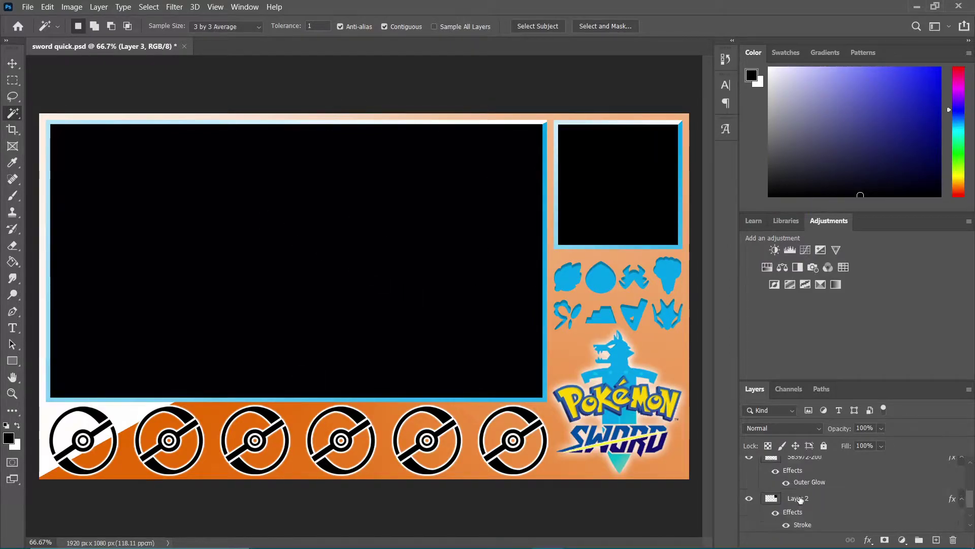
right_click(815, 501)
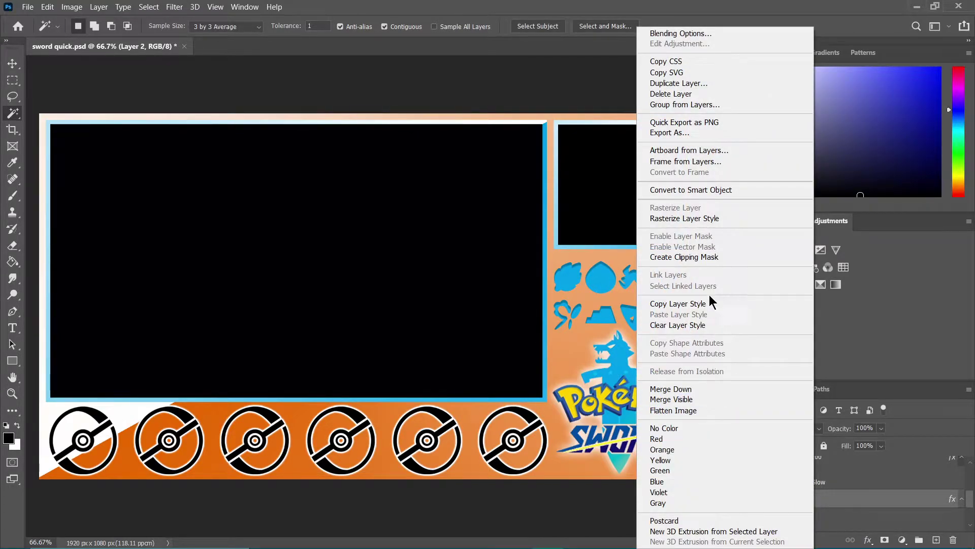
click(708, 218)
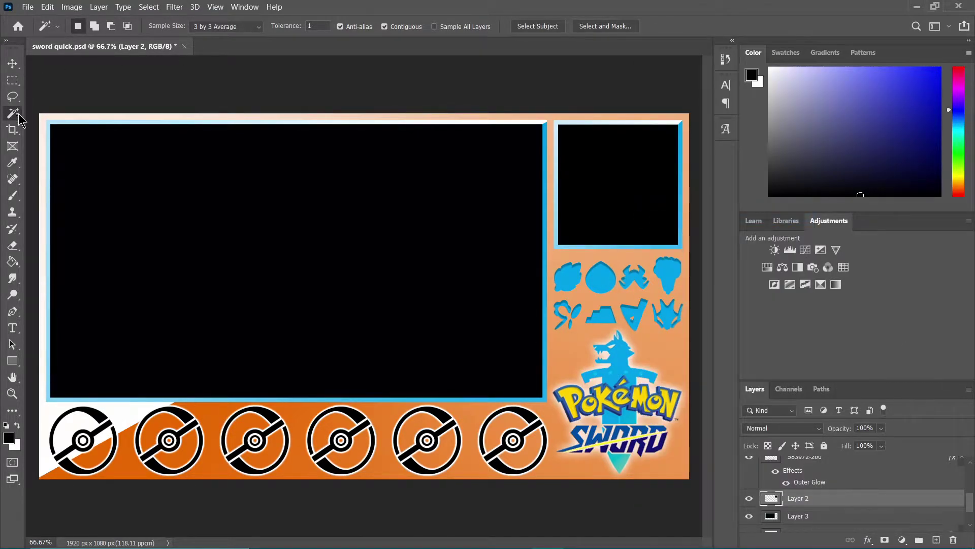
Select the large frame's black interior with the Magic Wand and delete that area from Layer 3 and Layer 0
click(205, 203)
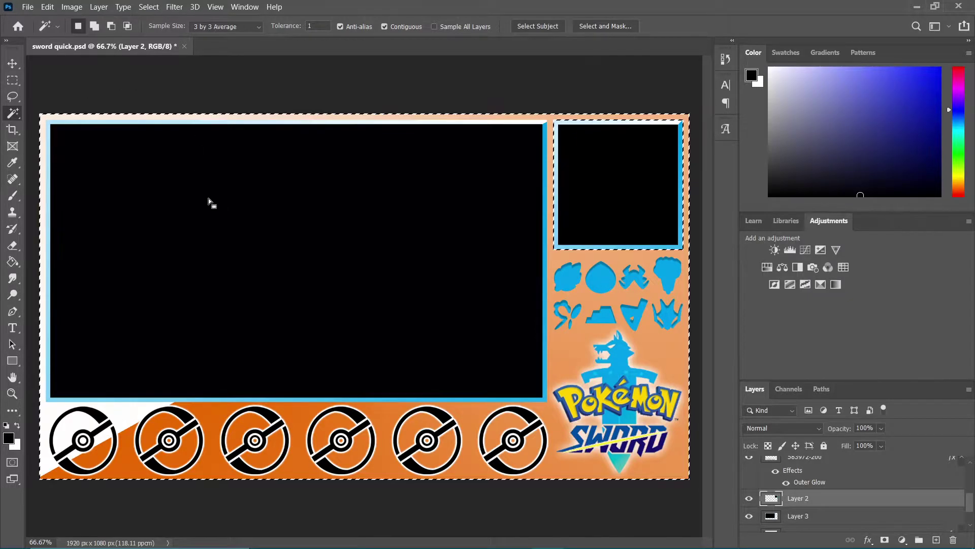
click(848, 521)
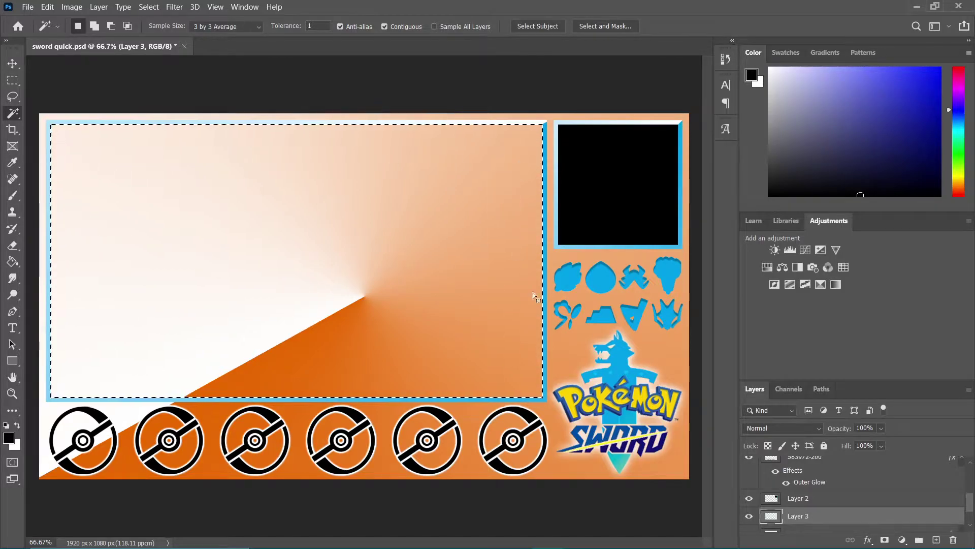
scroll(846, 488, down, 2)
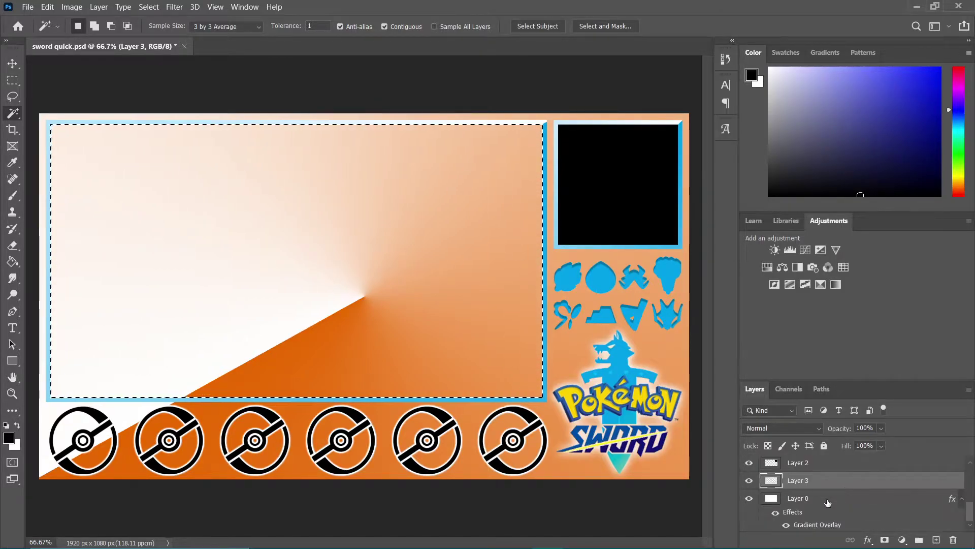
click(827, 502)
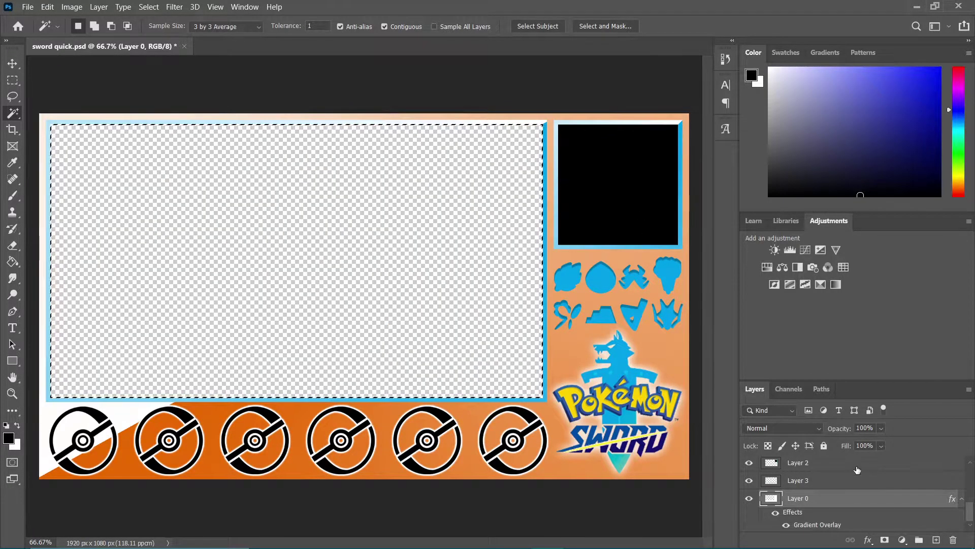
Select the small frame's black interior on Layer 2 and delete that area from Layer 2 and Layer 0
click(858, 464)
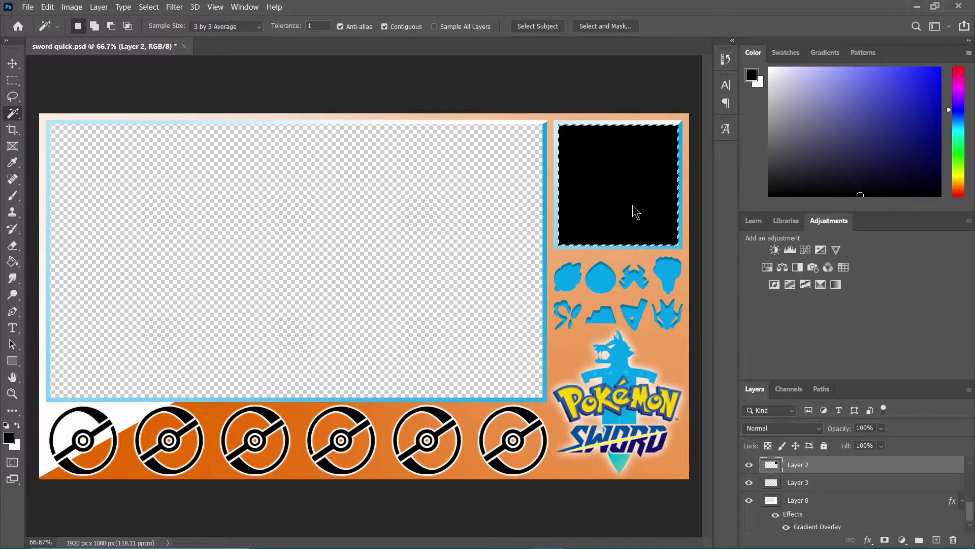
key(ctrl+z)
click(833, 507)
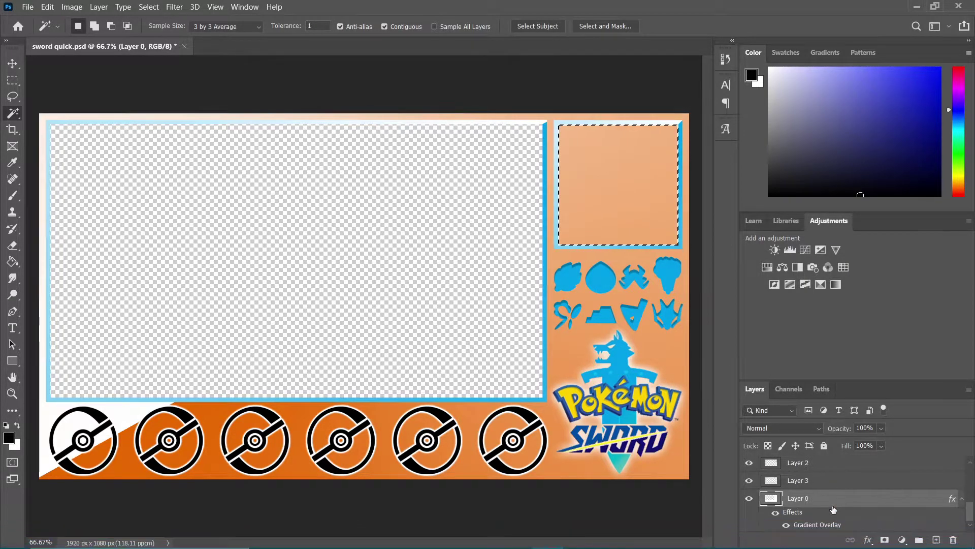
key(Delete)
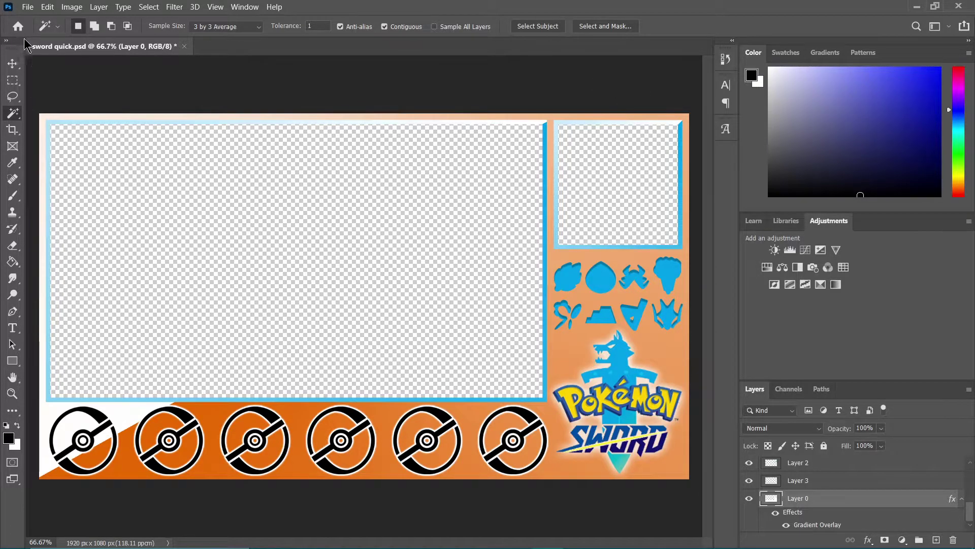
Save a copy of the overlay as the PNG "sword quick" in the Tutorials folder, using the large file size option
click(28, 7)
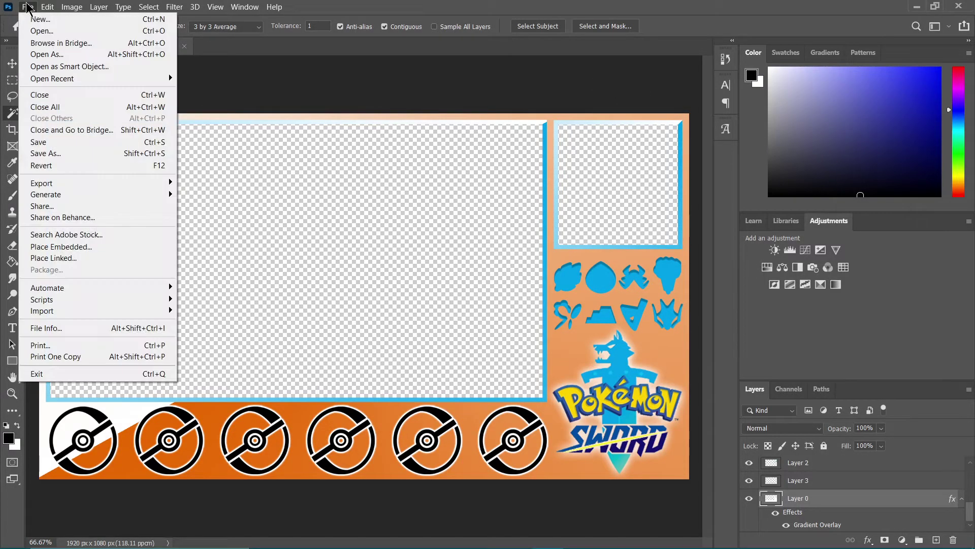
click(58, 155)
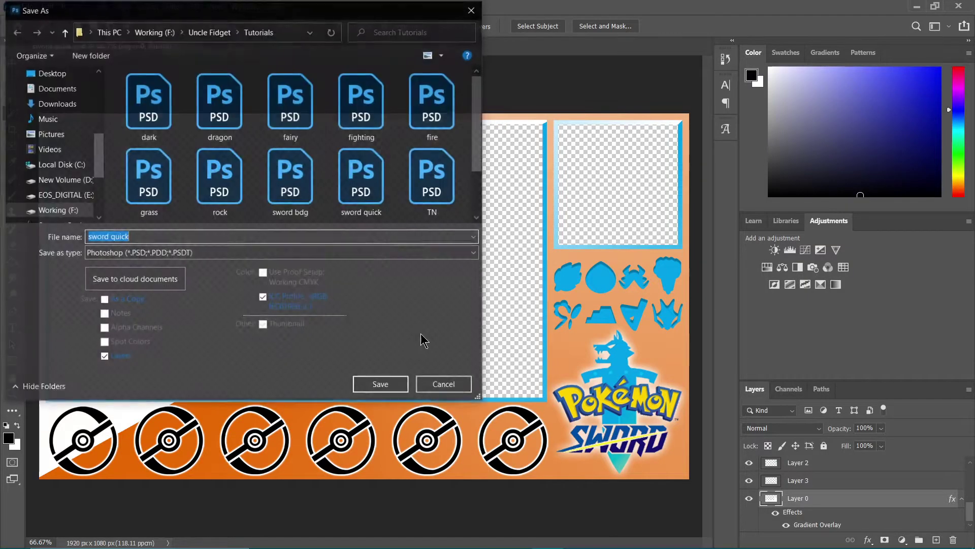
click(161, 255)
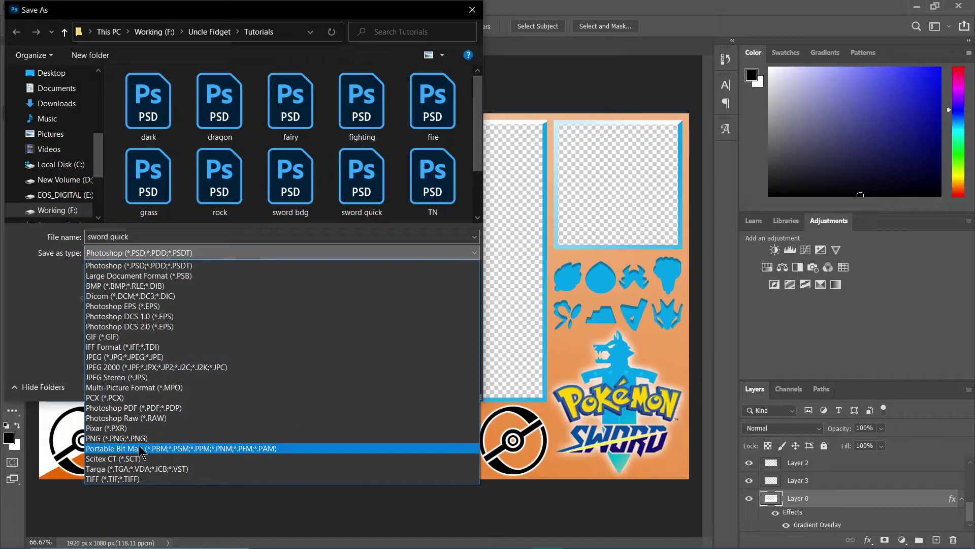
click(139, 439)
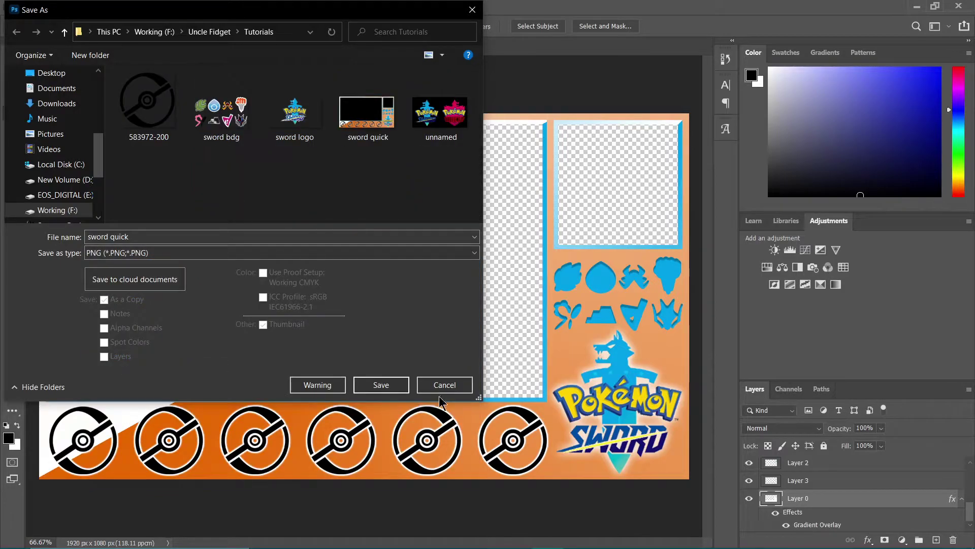
click(390, 383)
click(528, 283)
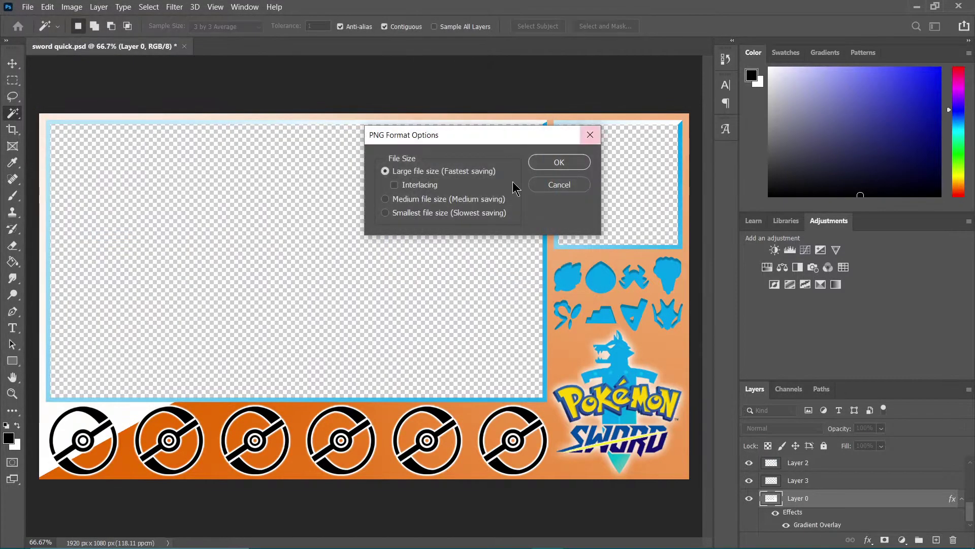
click(545, 164)
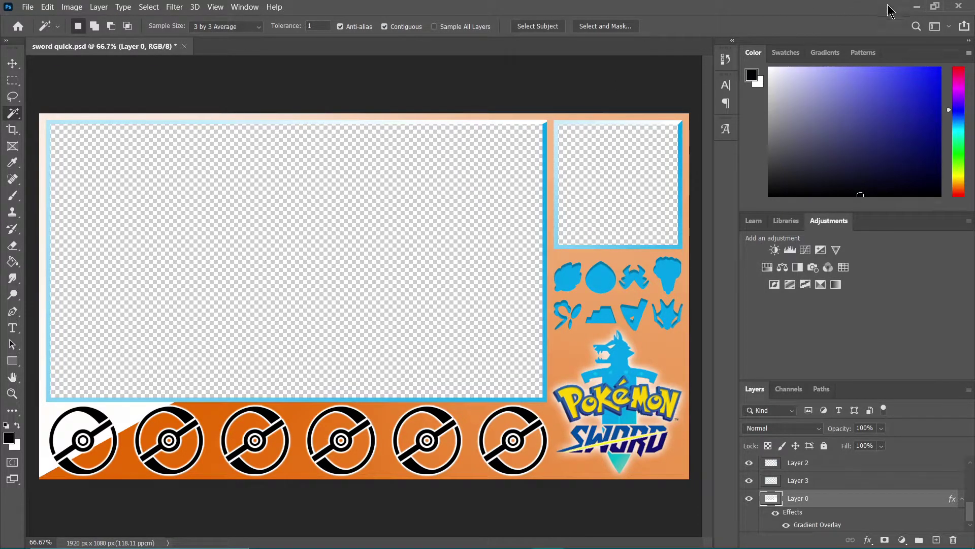
Switch to OBS and replace the Image 4 source's file with sword quick.png from the Tutorials folder
click(915, 6)
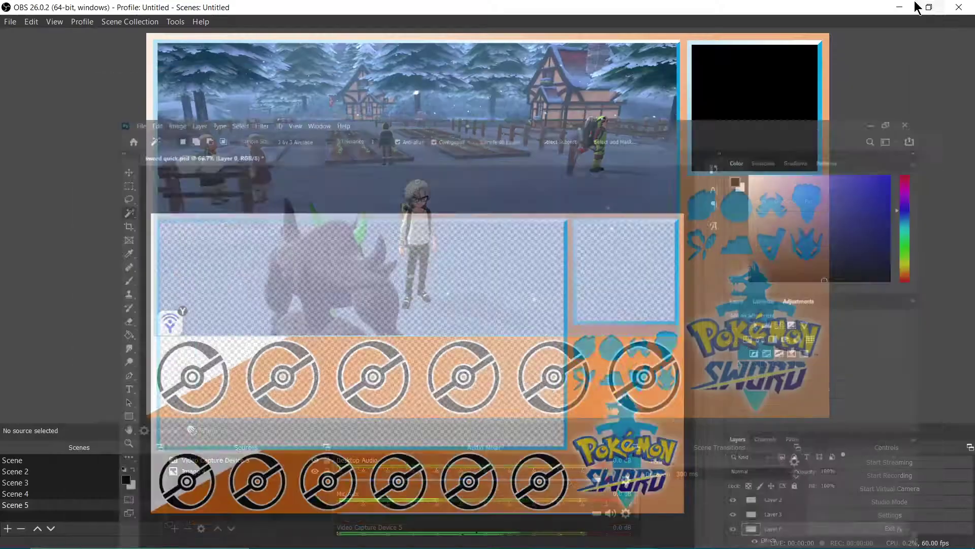
double_click(244, 471)
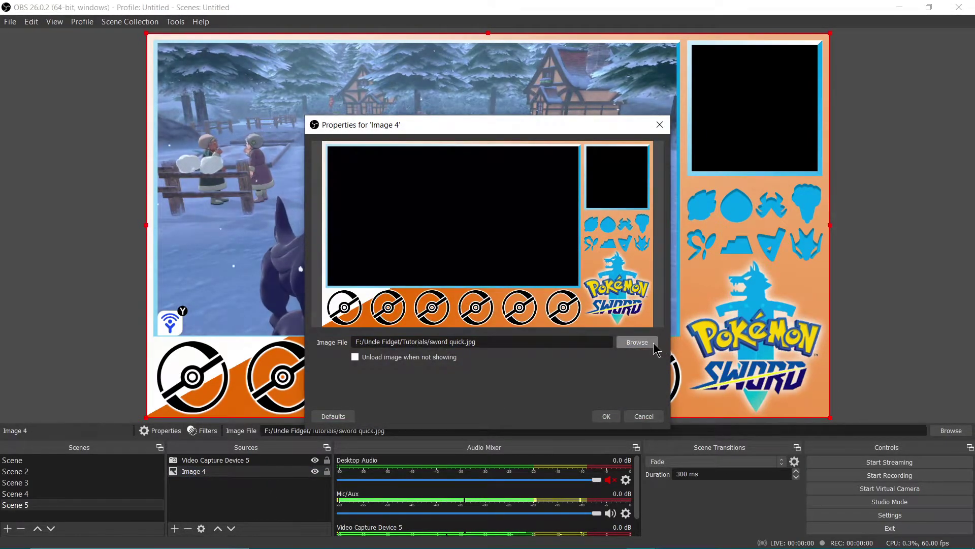
click(637, 342)
scroll(558, 264, down, 2)
double_click(591, 276)
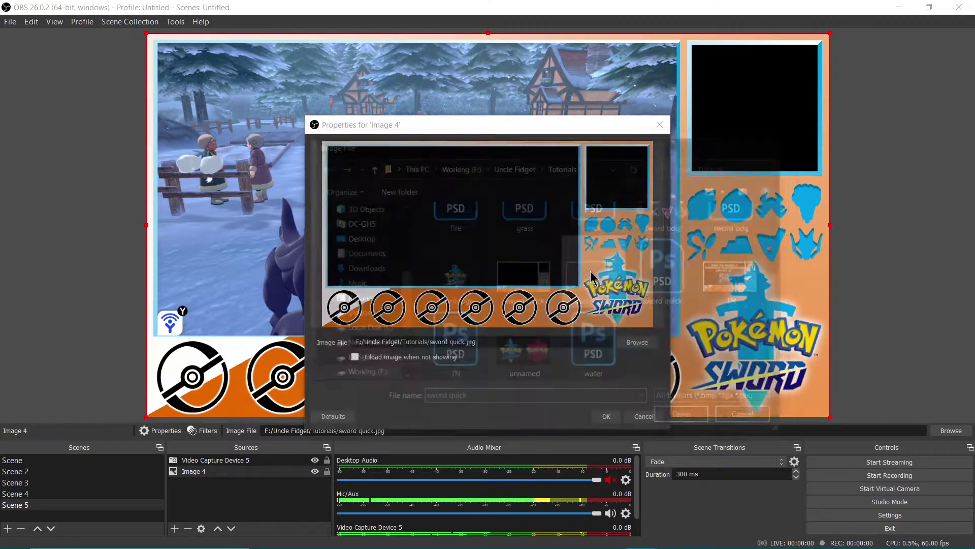
click(606, 419)
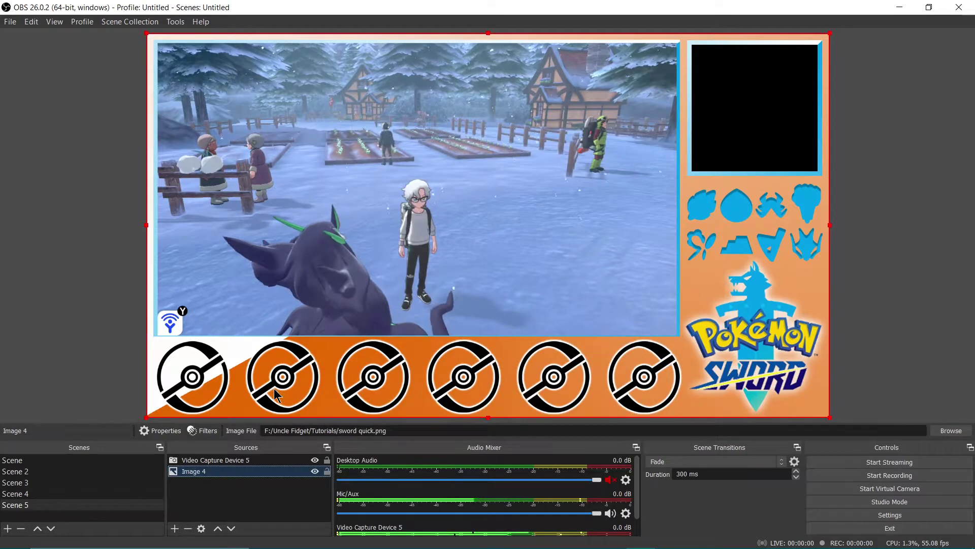
Move the game capture source below the overlay image and fine-tune its placement inside the large frame
click(243, 461)
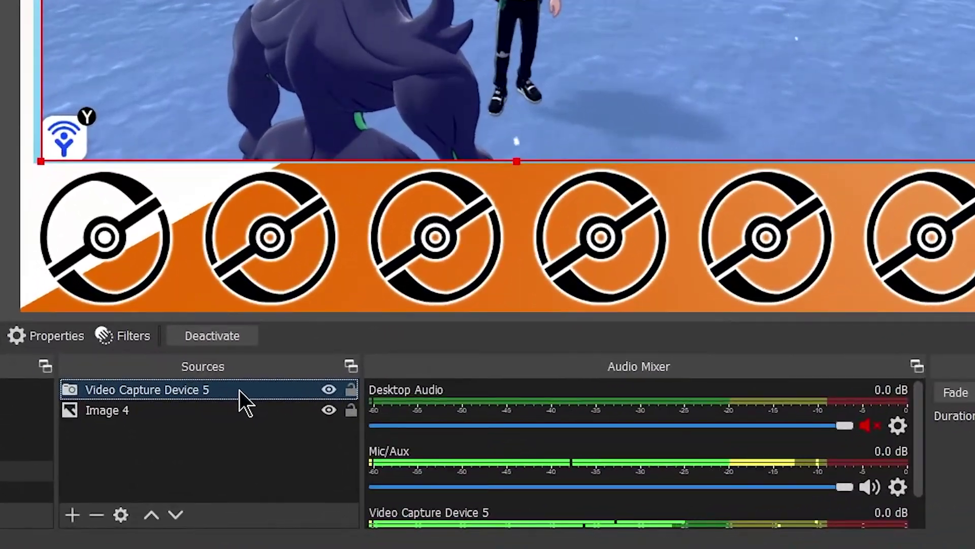
drag(265, 460, 268, 474)
drag(244, 416, 244, 424)
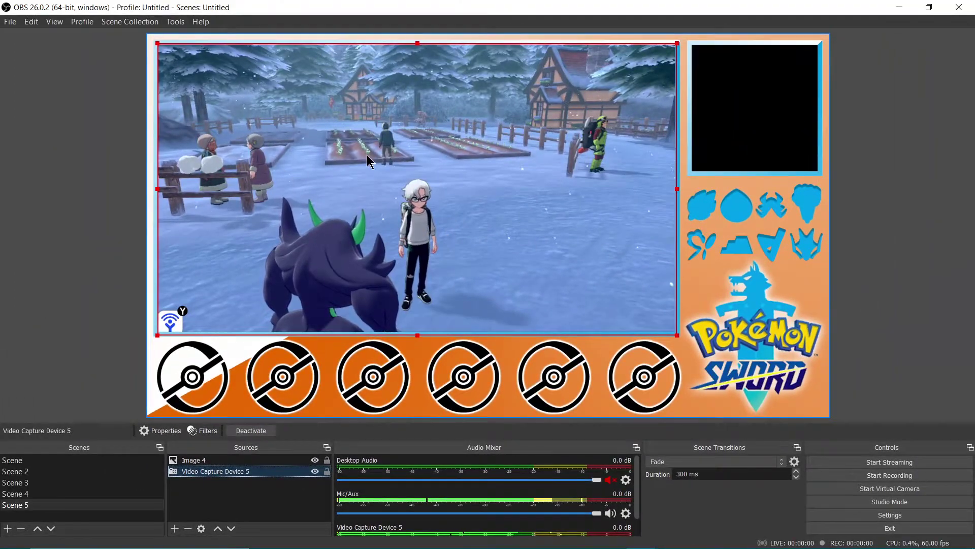
drag(370, 161, 426, 184)
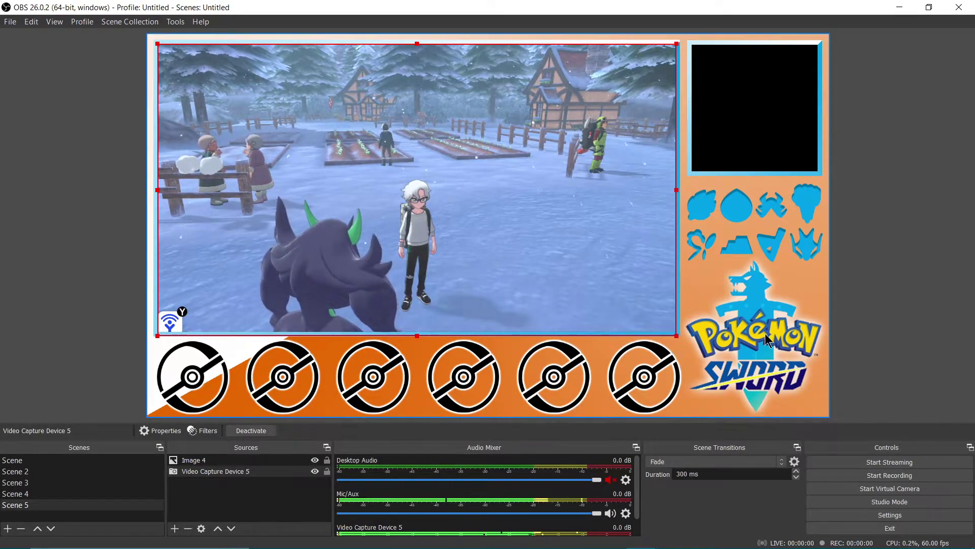
click(881, 269)
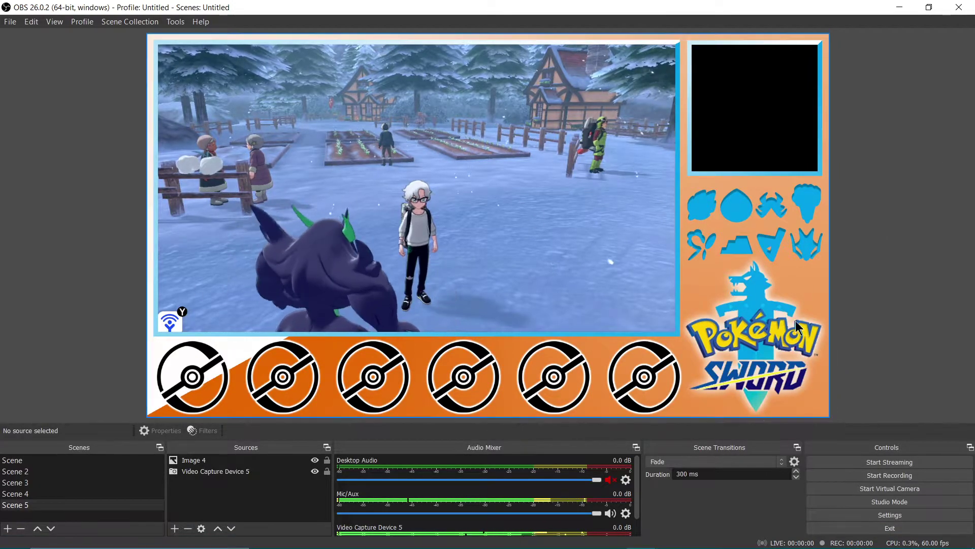
Add a new video capture device source named Video Capture Device 6 and set its device to usb video
click(177, 518)
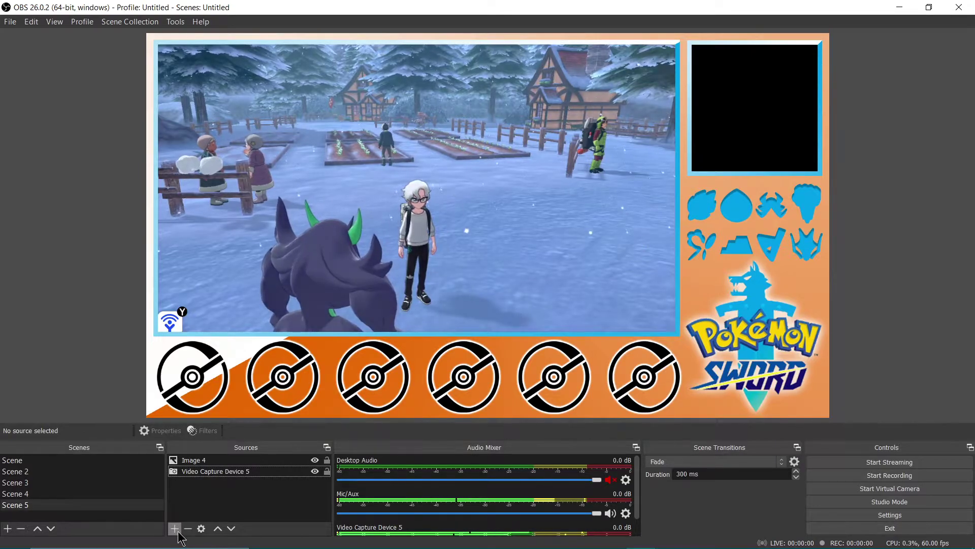
click(174, 529)
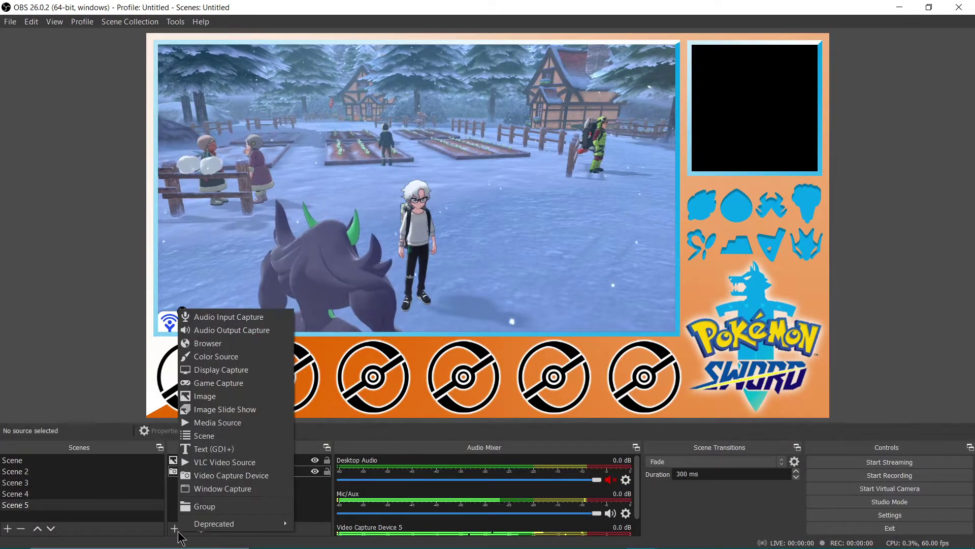
click(250, 481)
click(474, 300)
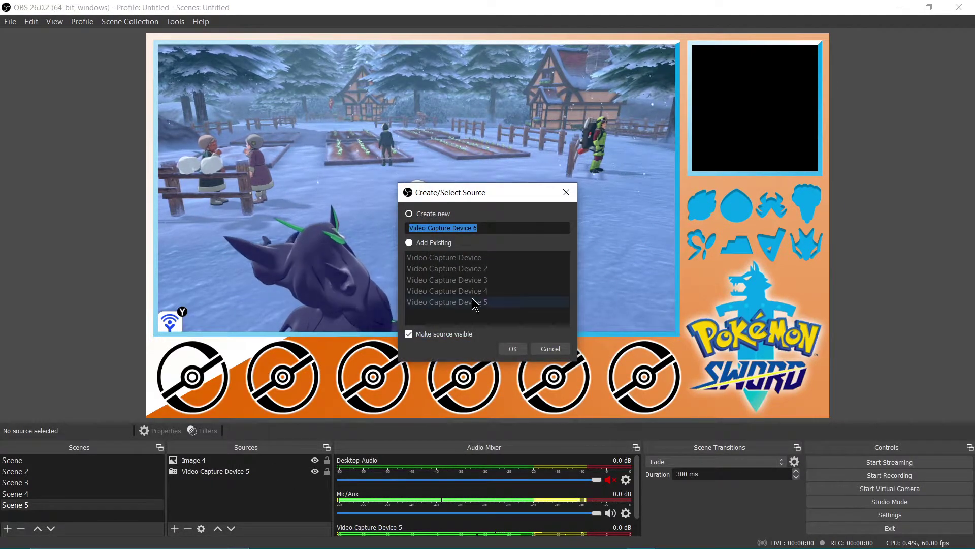
click(509, 347)
click(508, 232)
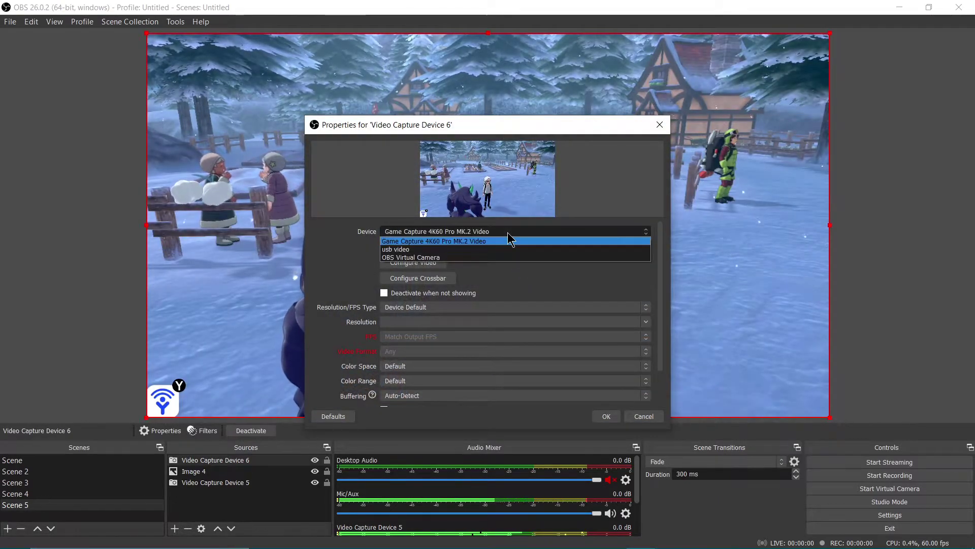
click(482, 249)
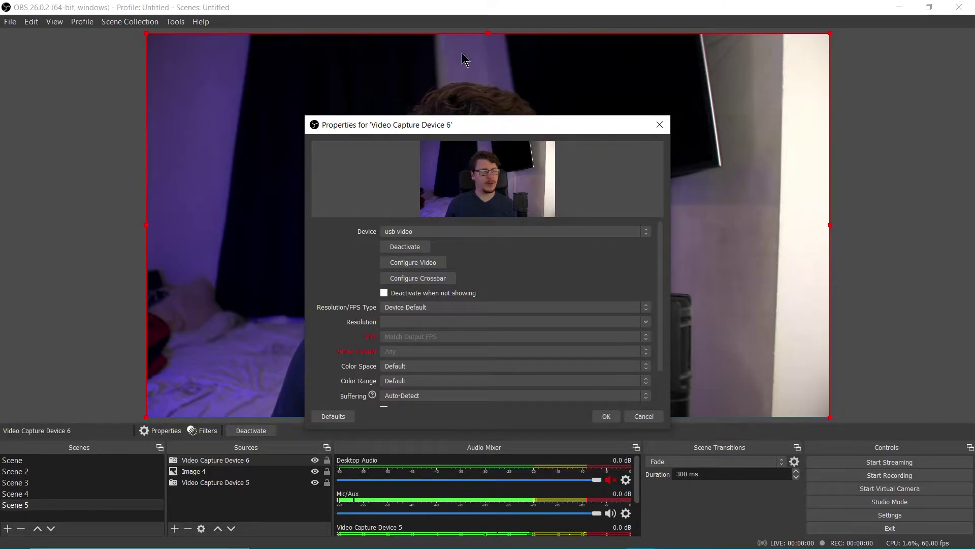
click(607, 416)
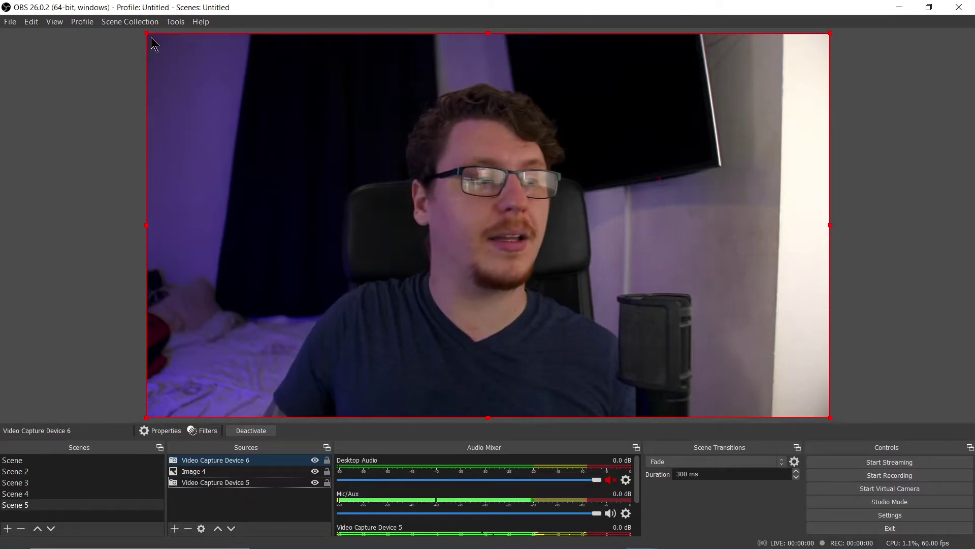
Shrink the webcam capture to cover the small frame and place its source below the overlay image and game capture
drag(150, 34, 743, 85)
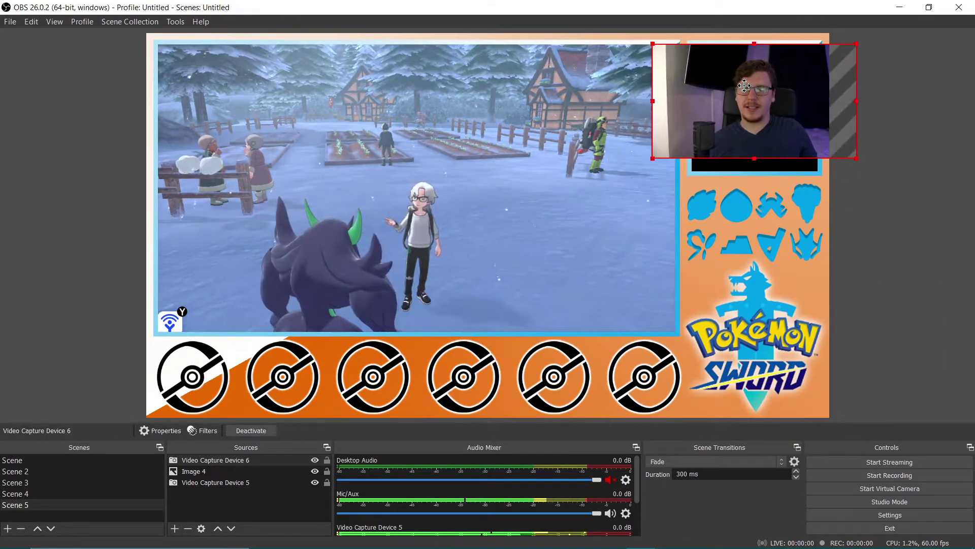
mouse_move(857, 156)
mouse_down()
mouse_move(876, 171)
mouse_move(853, 165)
mouse_up()
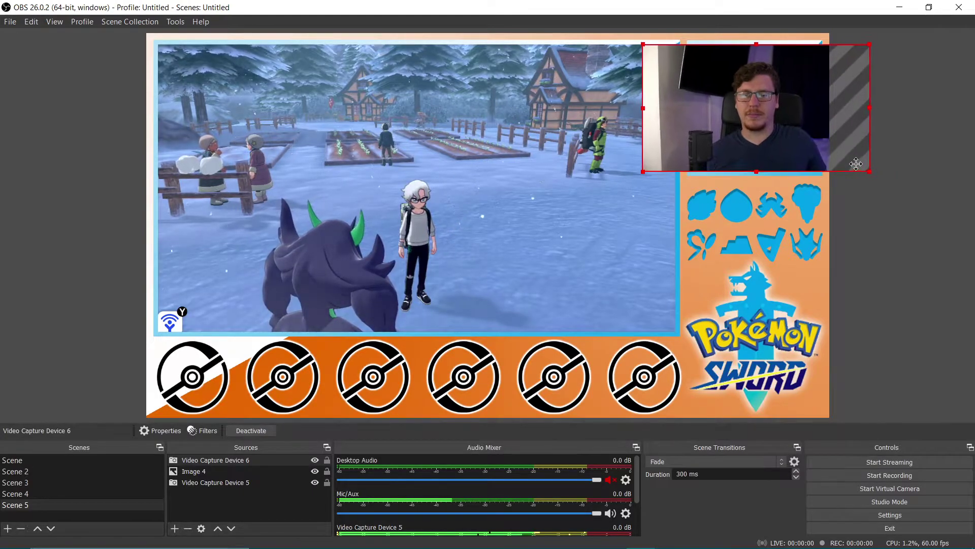
drag(284, 464, 270, 483)
click(878, 259)
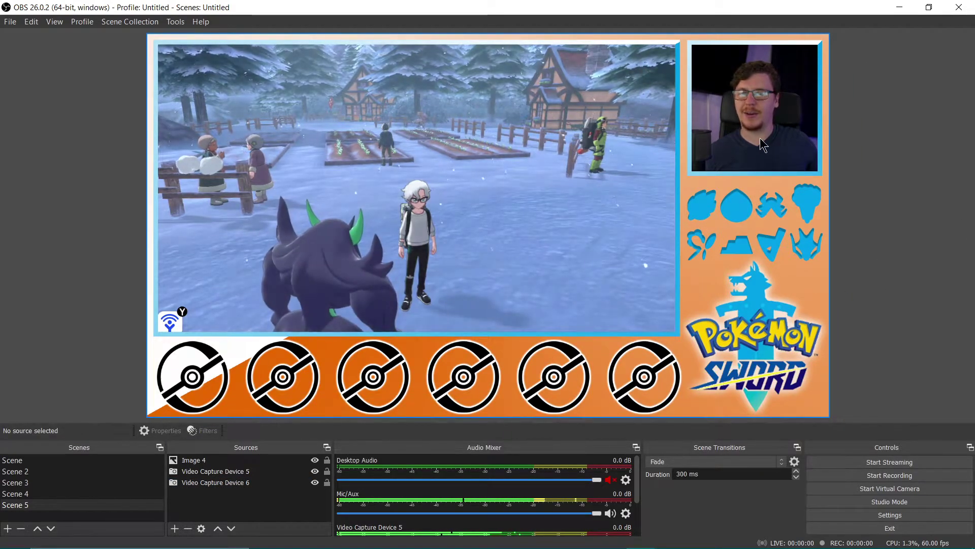
Shift the overlay image slightly and realign it with the canvas edges
click(760, 138)
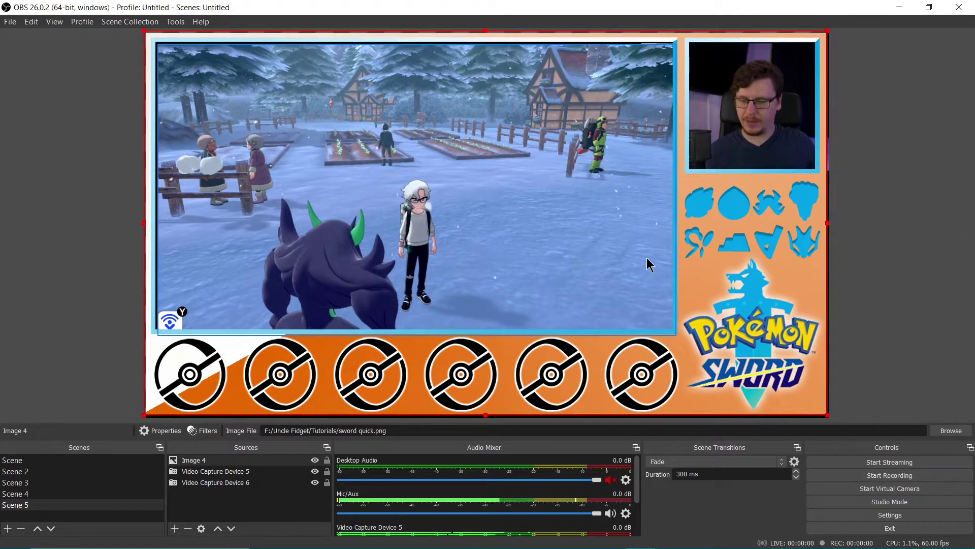
mouse_move(757, 317)
mouse_down()
mouse_move(745, 318)
mouse_move(760, 321)
mouse_up()
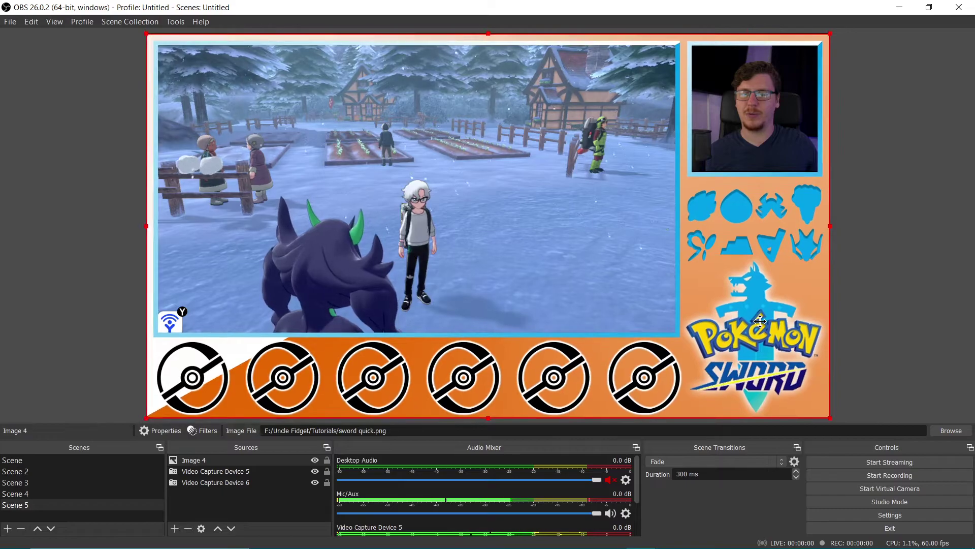
Lock the overlay image and both video capture device sources so they cannot be moved
click(968, 327)
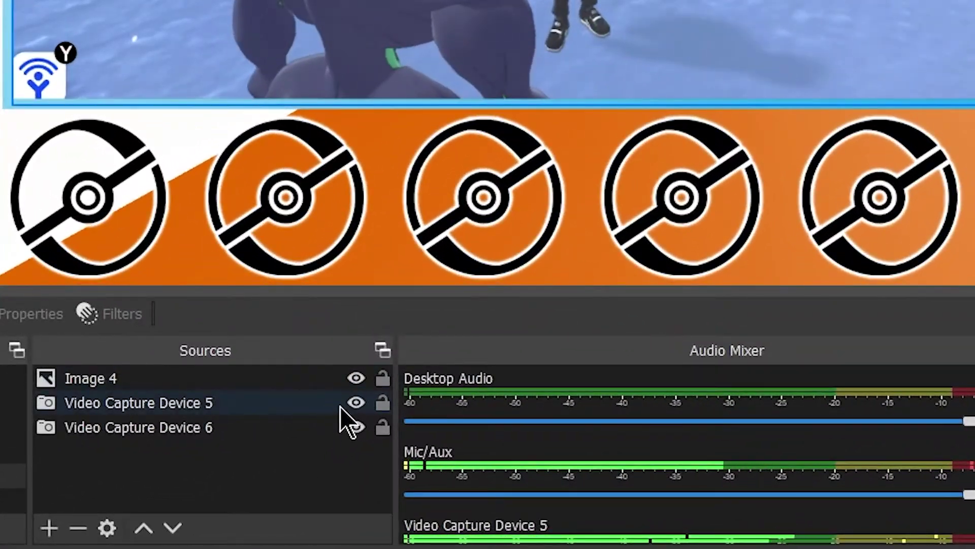
click(381, 378)
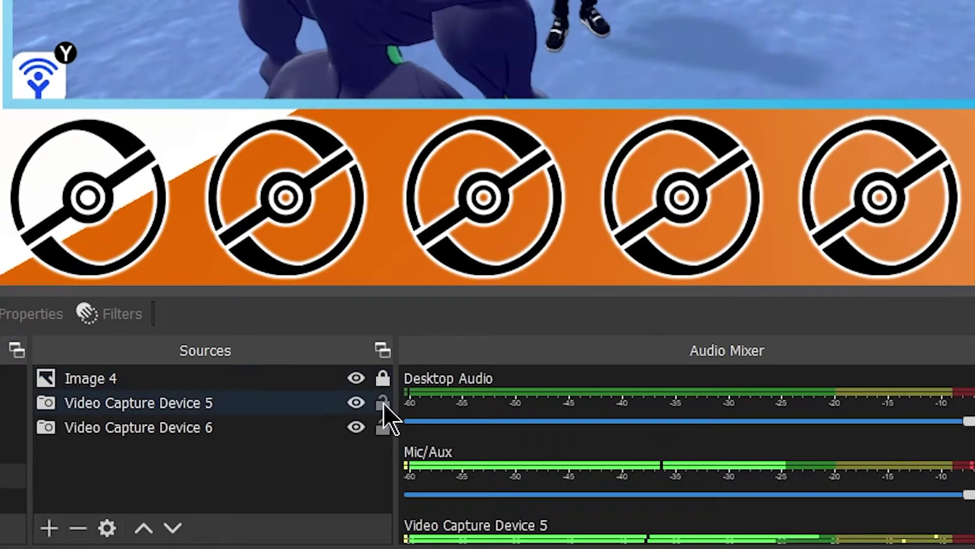
click(383, 428)
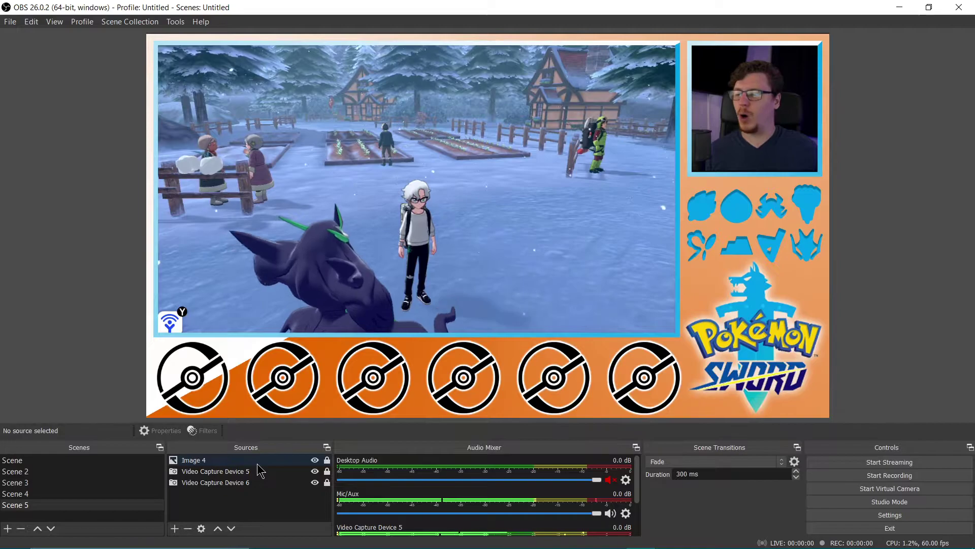
Open the filters of Video Capture Device 6 and add an Apply LUT effect filter with its default name
click(263, 482)
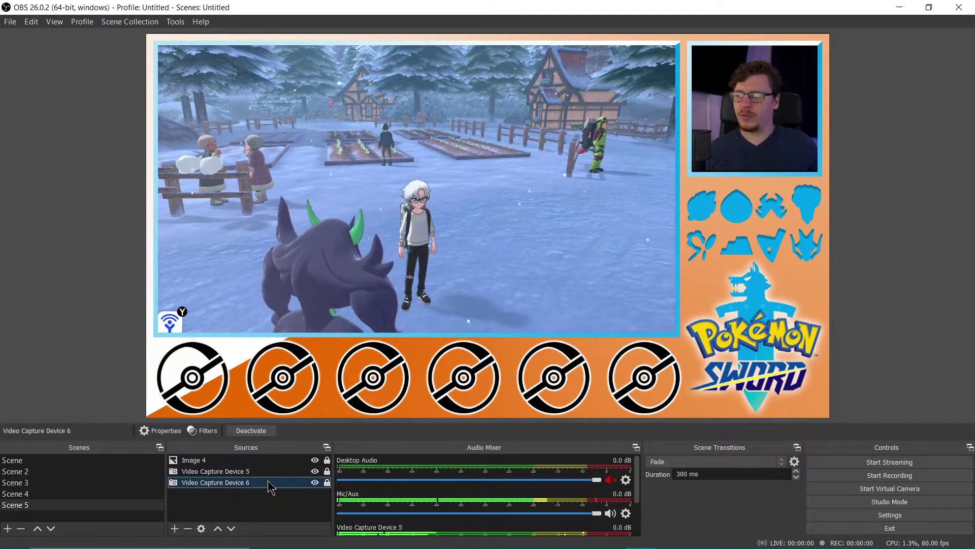
right_click(296, 435)
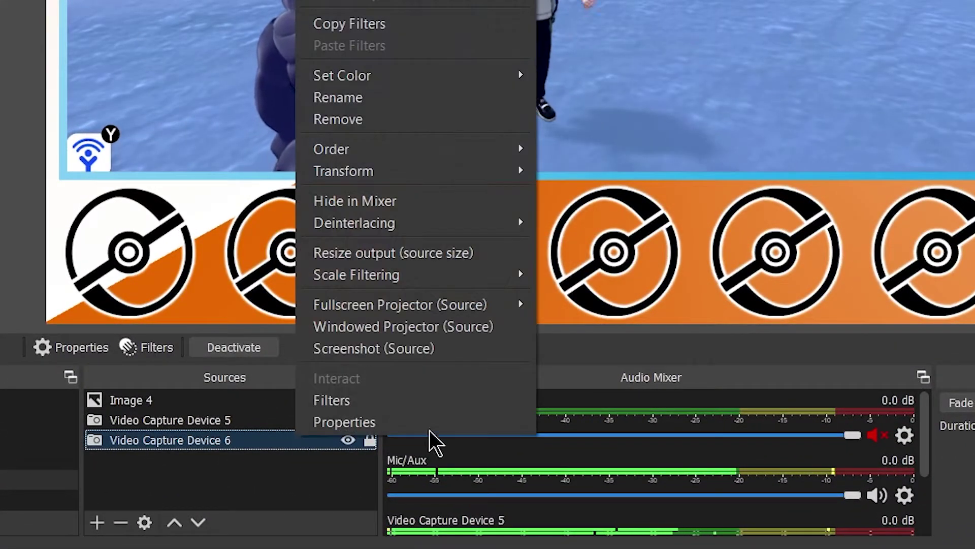
click(426, 400)
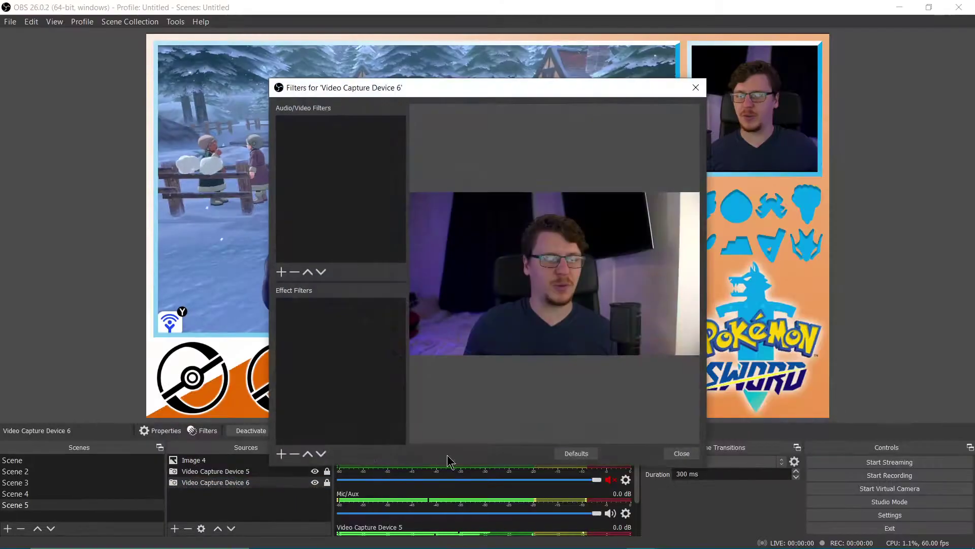
click(280, 454)
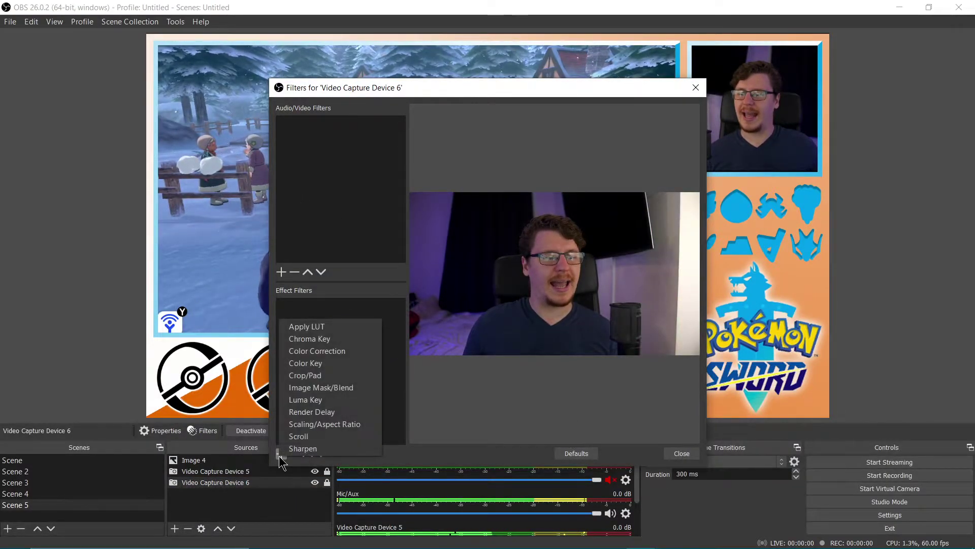
click(336, 324)
click(469, 295)
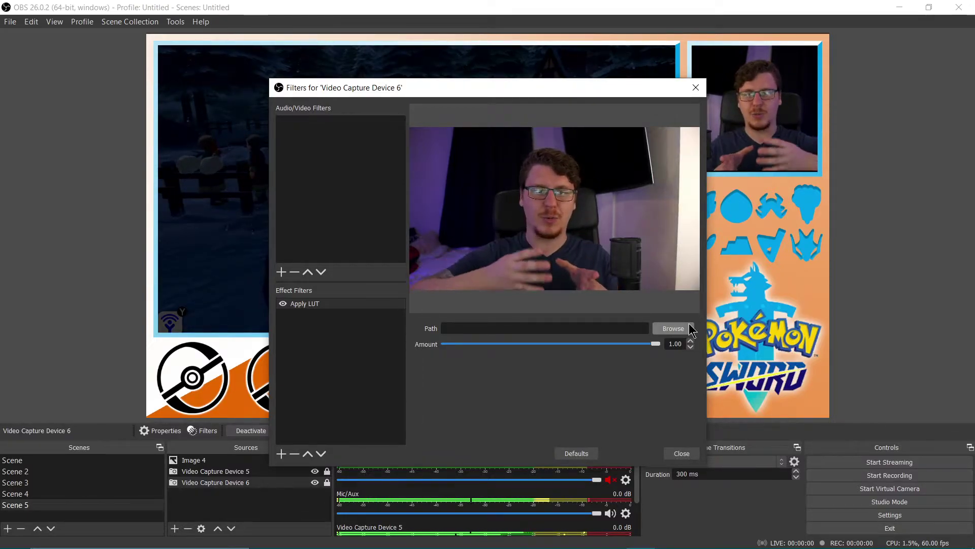
Browse for the filter's LUT file, check the default LUTs folder path, and search the Downloads folder for "lut"
click(687, 328)
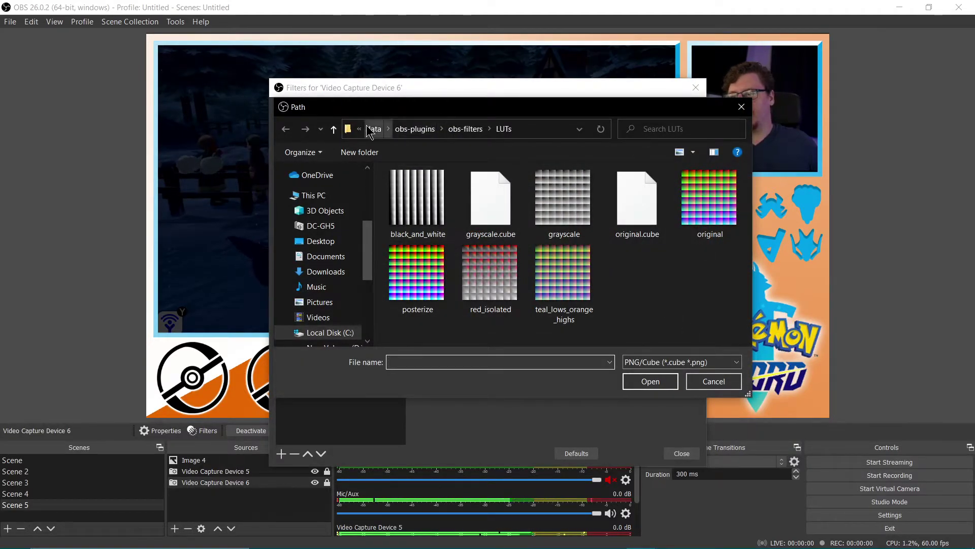
click(360, 129)
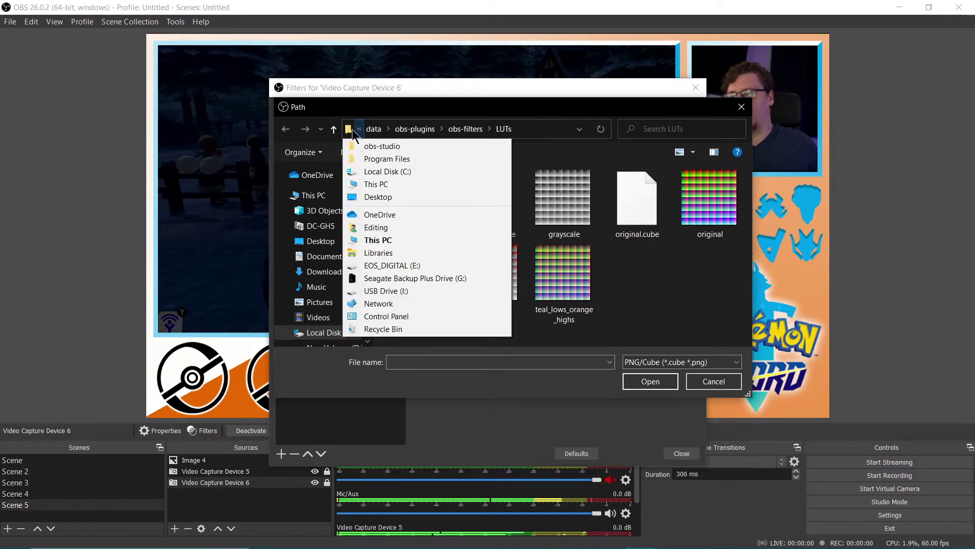
click(350, 131)
click(351, 129)
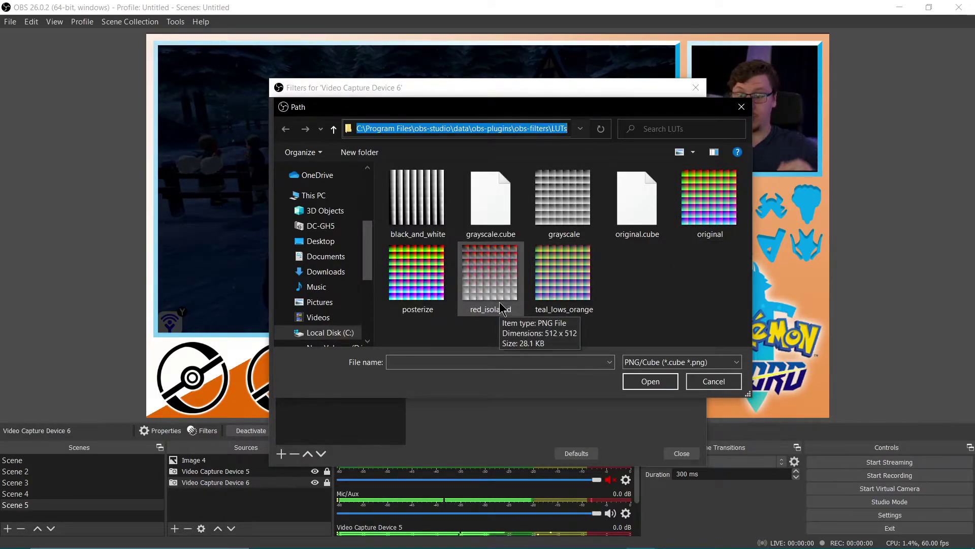
click(325, 272)
click(713, 130)
text(lut)
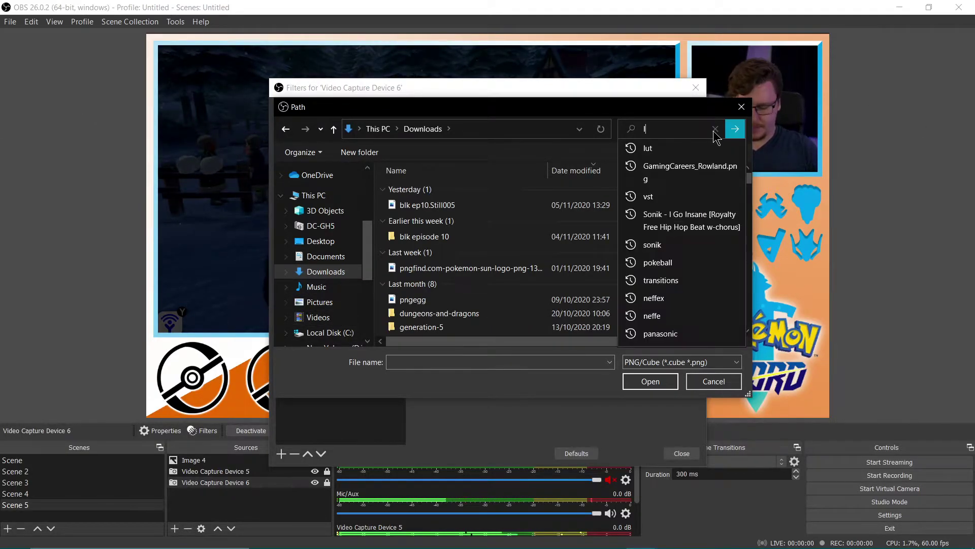
key(Return)
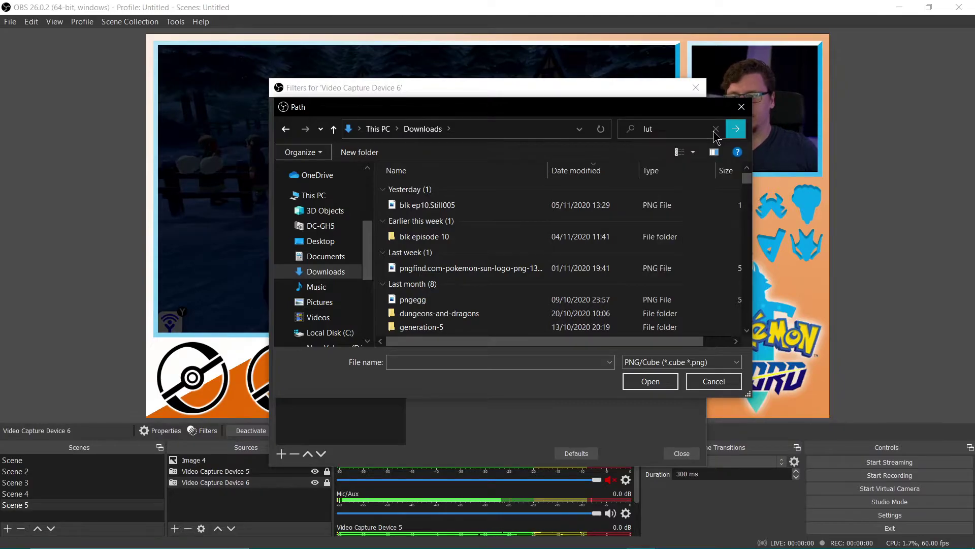
Load GamingCareers_Rowland from the found LUTs folder, set the LUT amount to 0.65 and close the filters
double_click(491, 206)
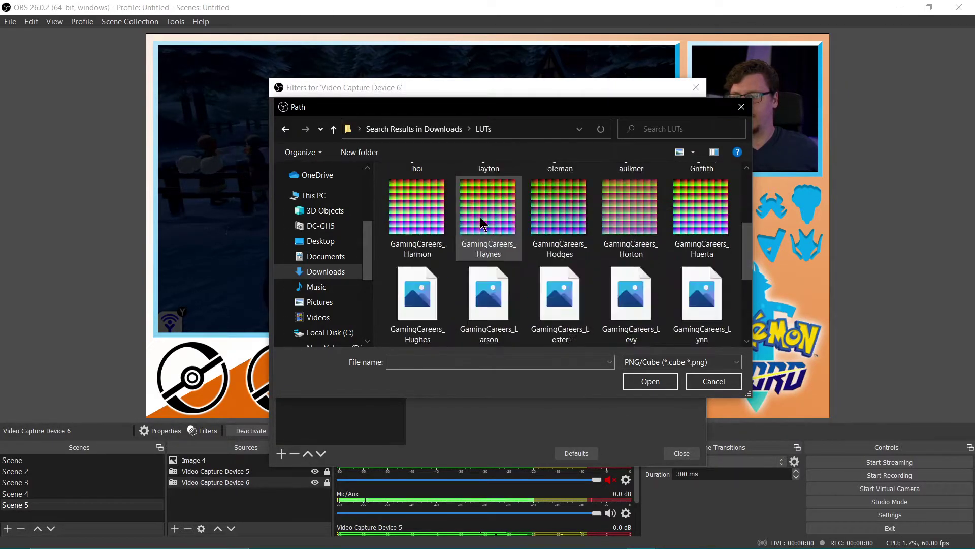
scroll(479, 234, down, 5)
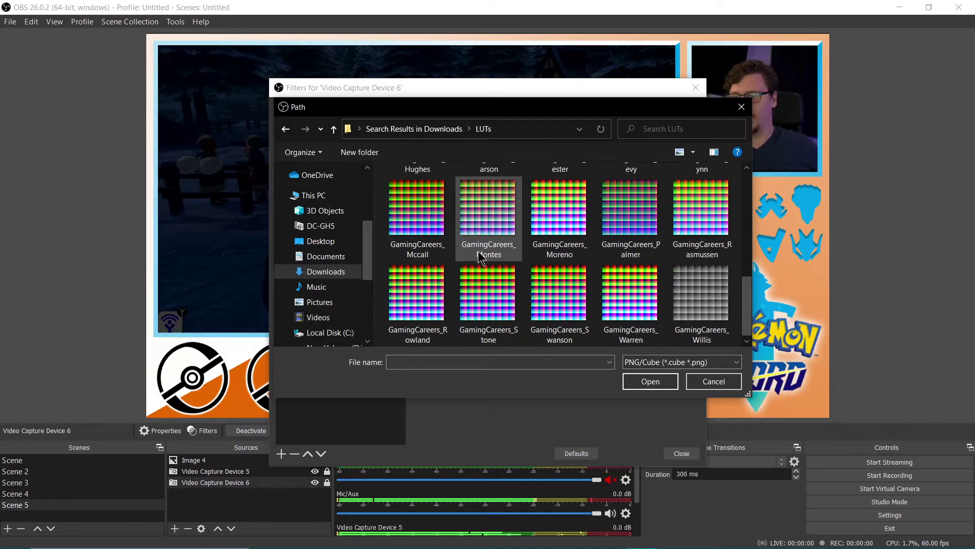
double_click(441, 291)
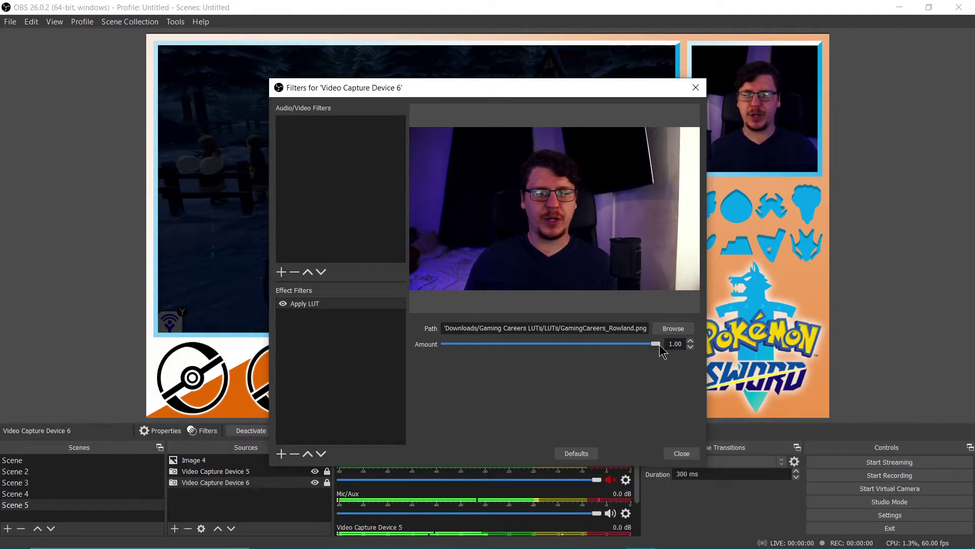
drag(656, 344, 585, 359)
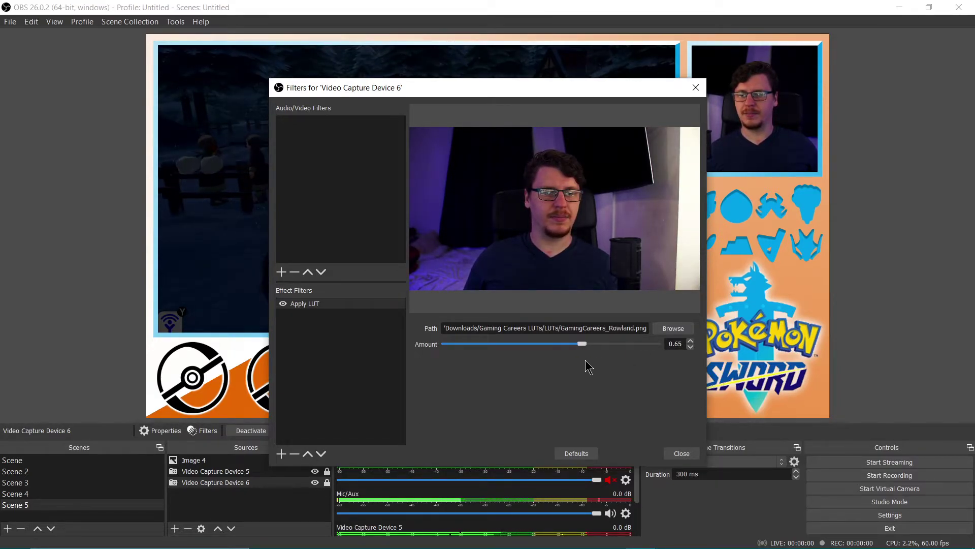
click(682, 453)
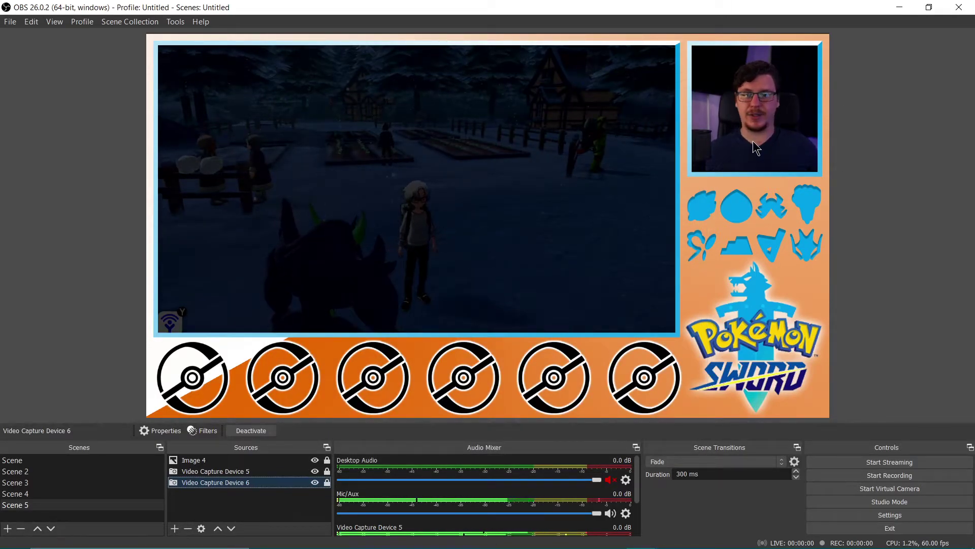
Lower the audio level of Video Capture Device 5 to -12.1 dB
scroll(460, 511, down, 3)
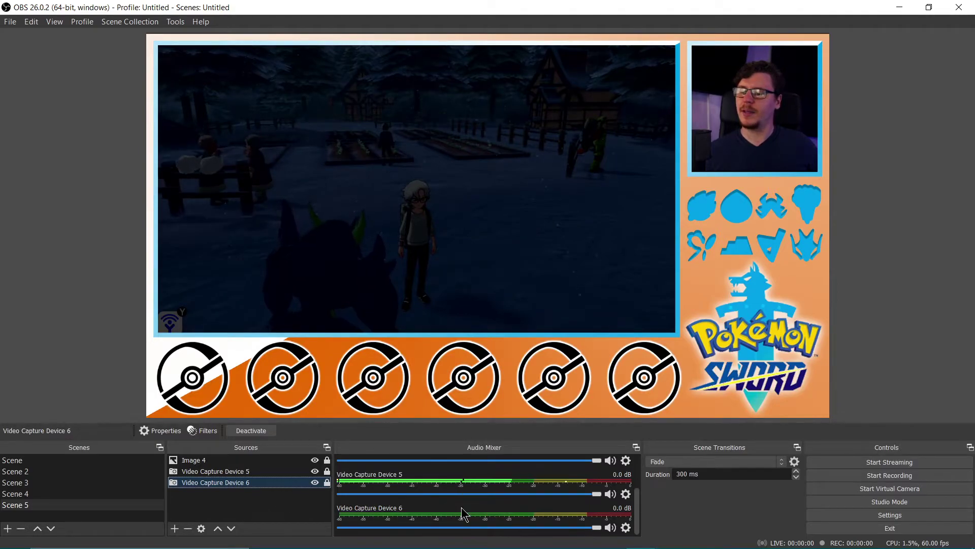
scroll(479, 503, up, 3)
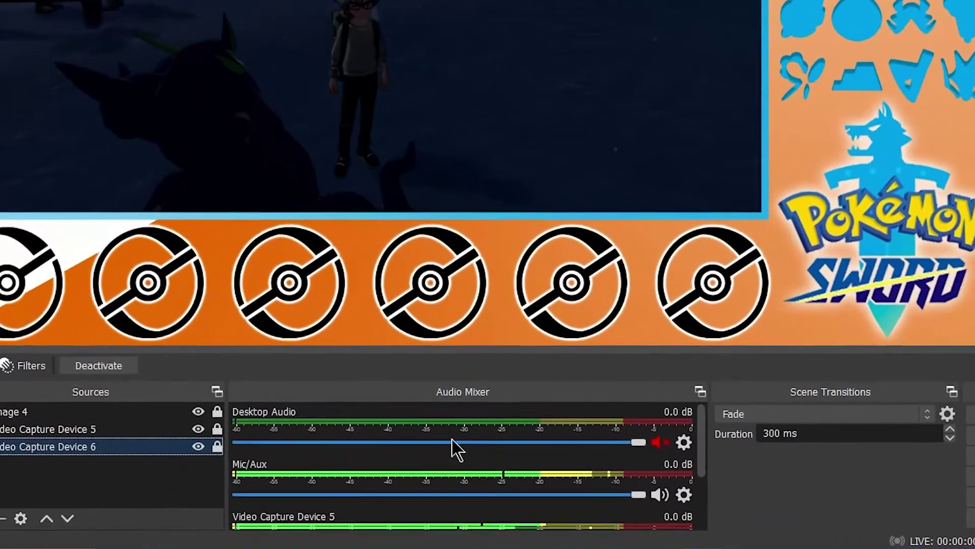
scroll(640, 416, down, 2)
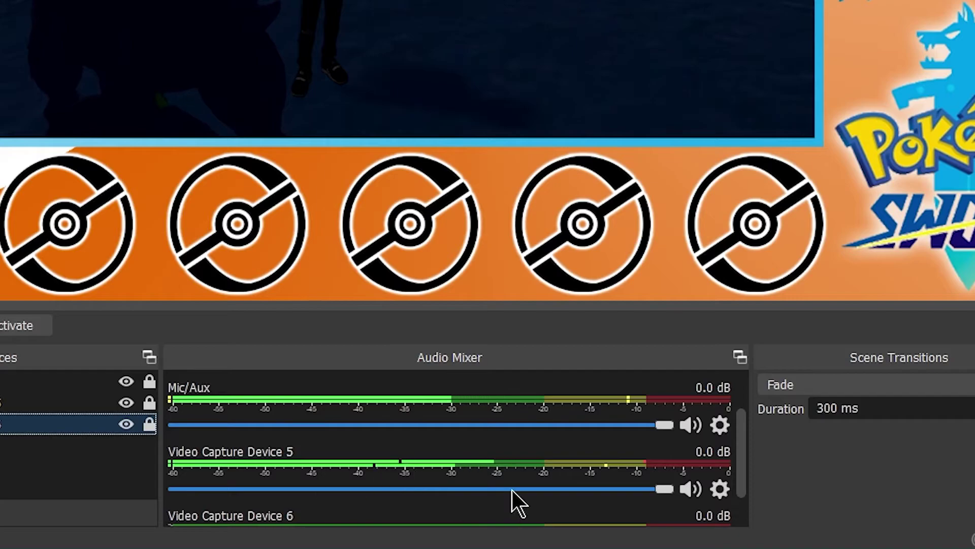
scroll(510, 490, up, 2)
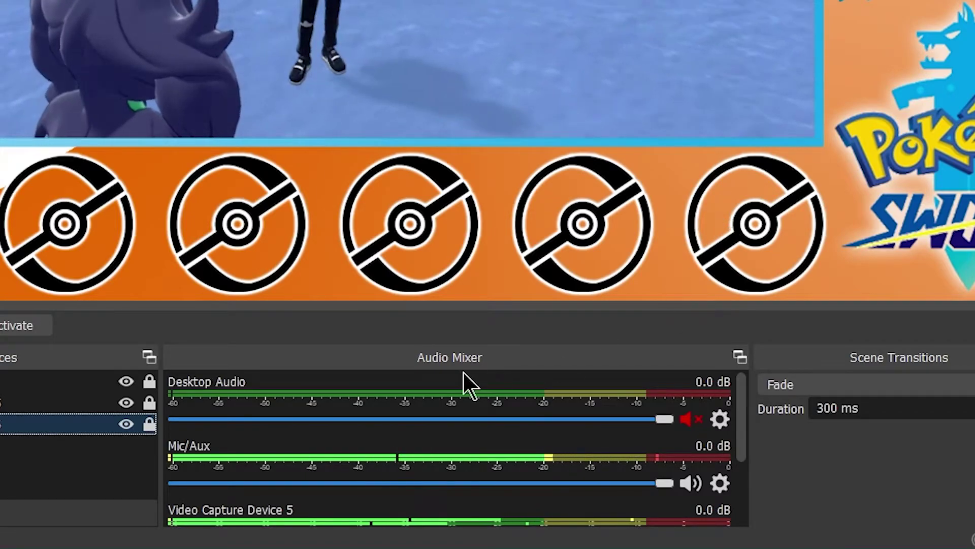
scroll(391, 419, down, 2)
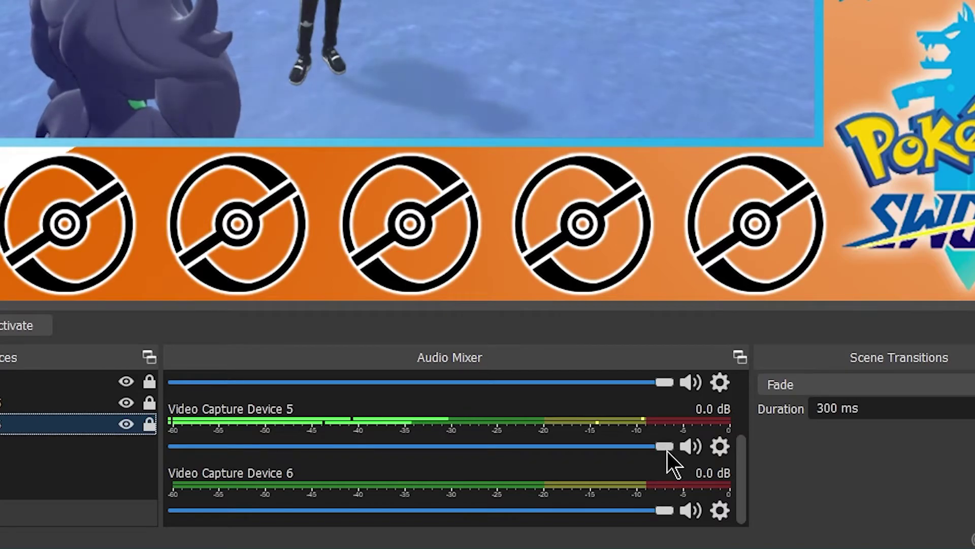
drag(670, 446, 605, 446)
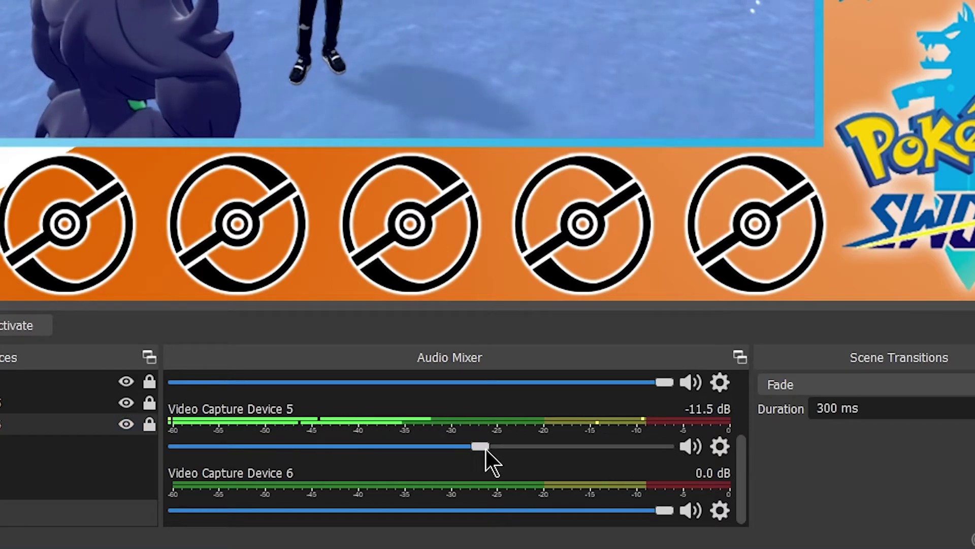
drag(474, 447, 575, 442)
drag(647, 441, 542, 455)
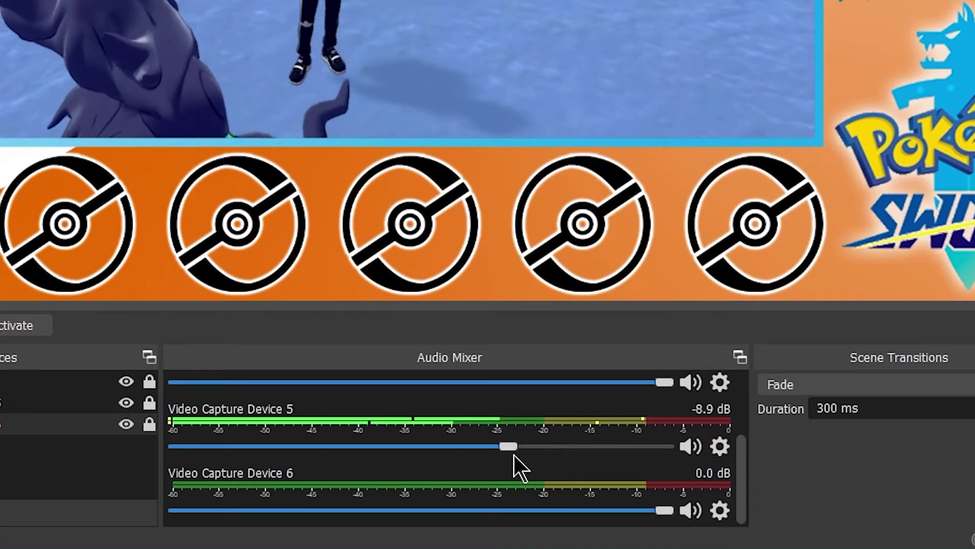
drag(468, 462, 480, 470)
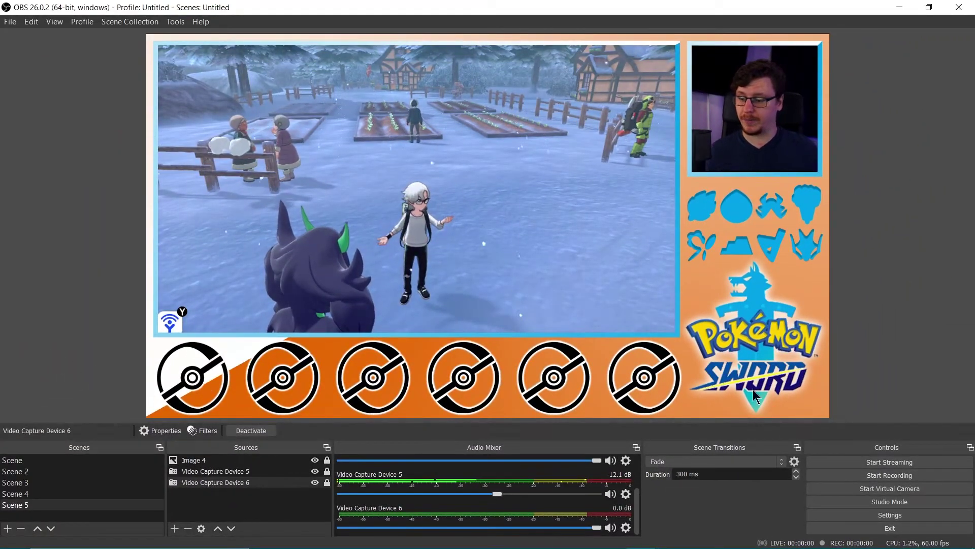
Open the Mic/Aux audio filters and examine the ReaFir noise subtraction settings of the first VST plug-in
mouse_move(660, 547)
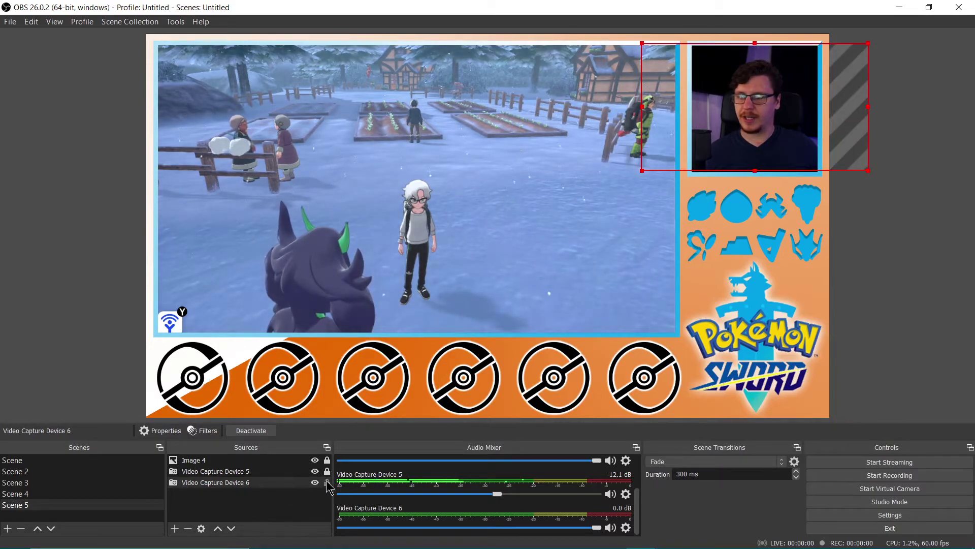
scroll(560, 515, up, 2)
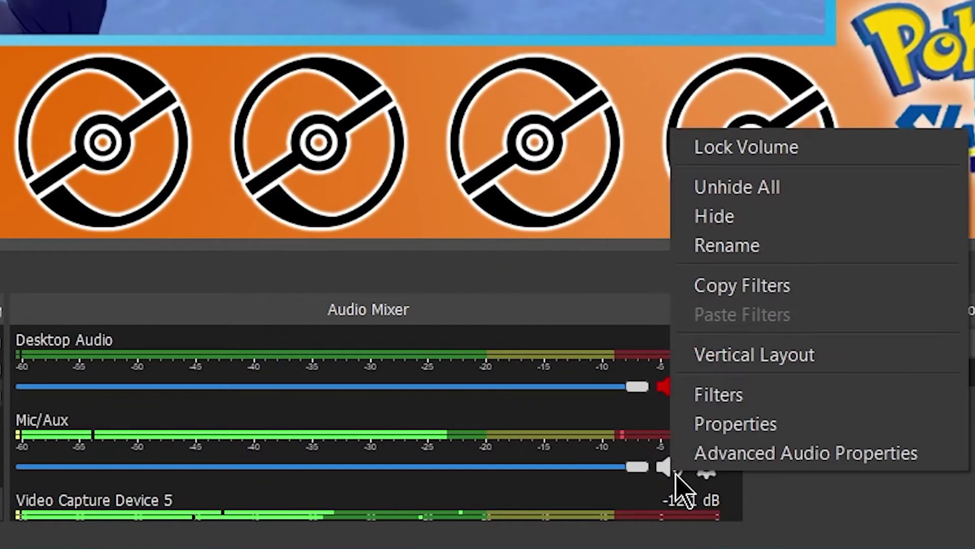
click(751, 405)
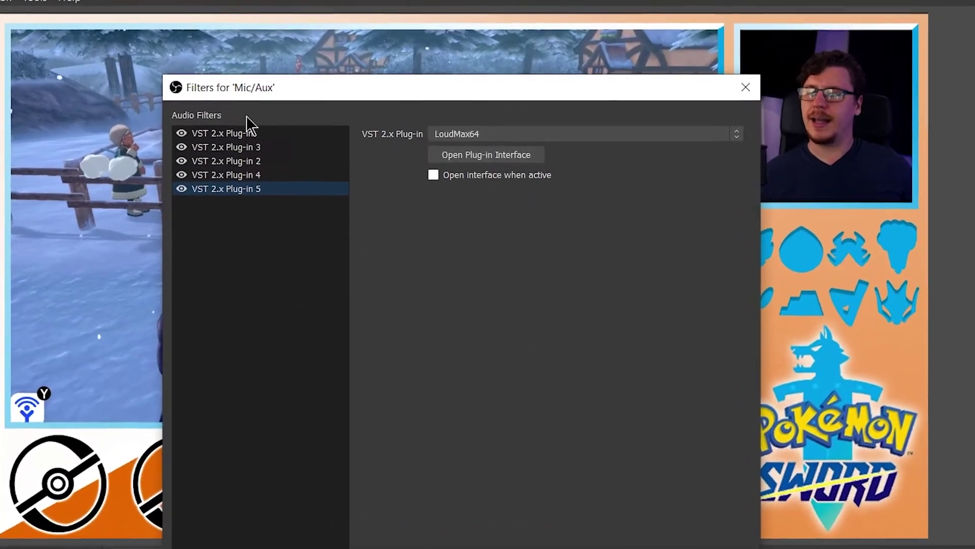
click(265, 131)
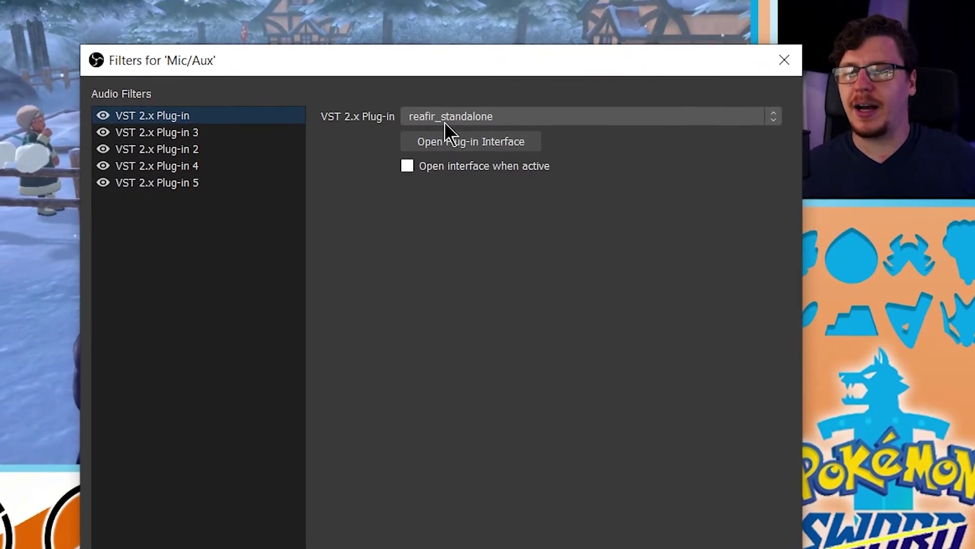
click(460, 152)
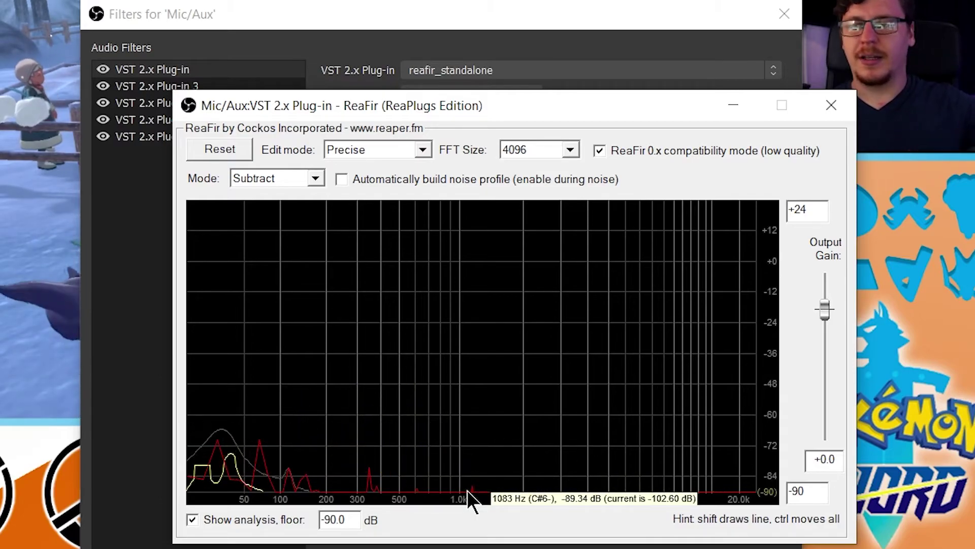
click(831, 104)
Examine the ReaGate settings of VST 2.x Plug-in 3, and select VST 2.x Plug-in 2 to view its assigned plug-in
click(229, 86)
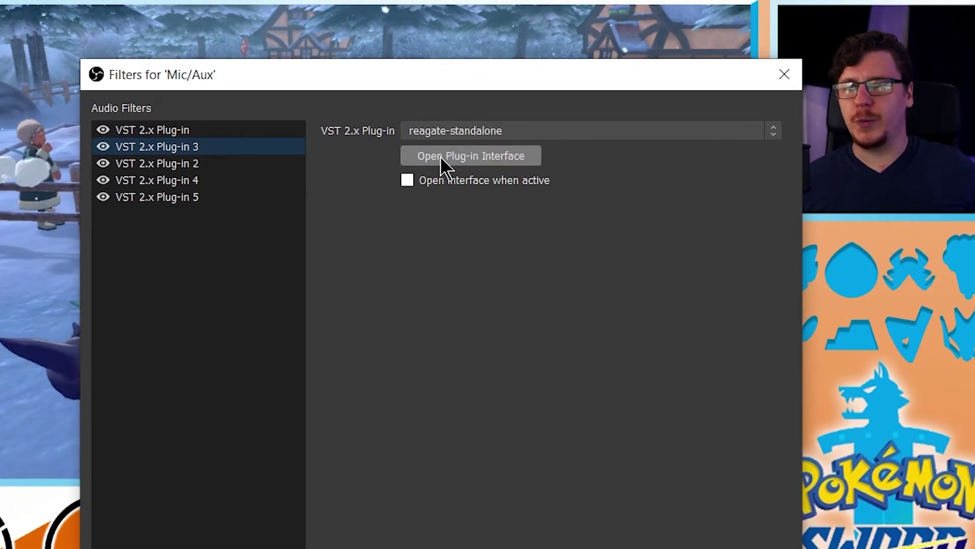
click(441, 158)
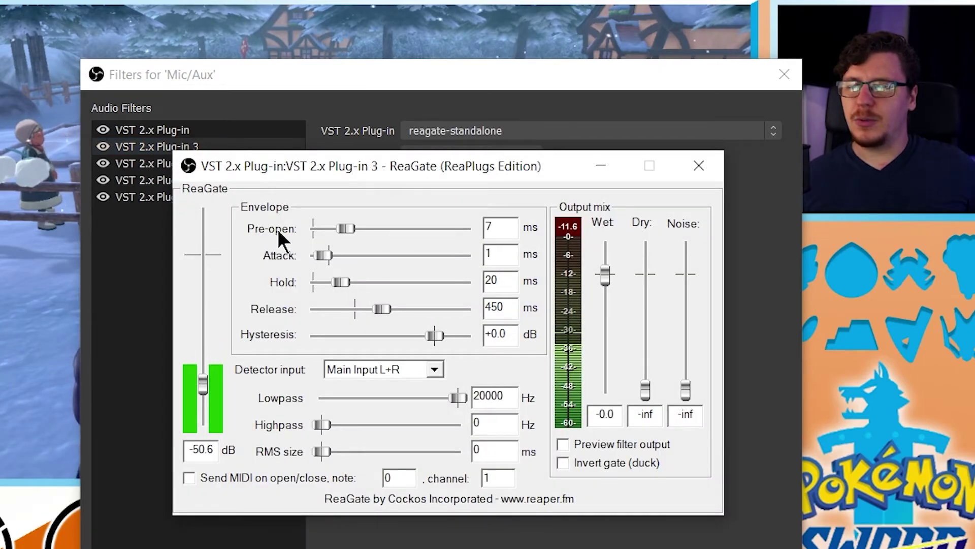
click(698, 165)
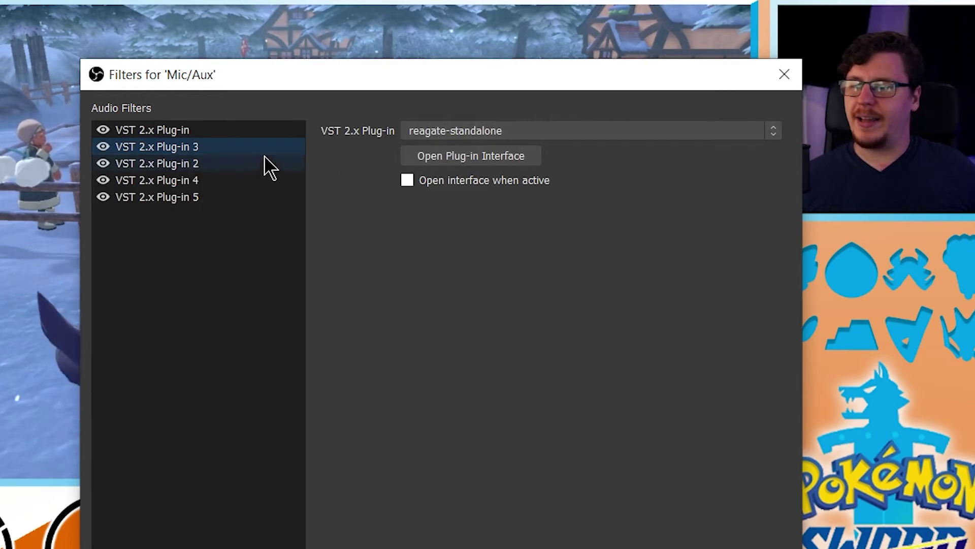
click(221, 164)
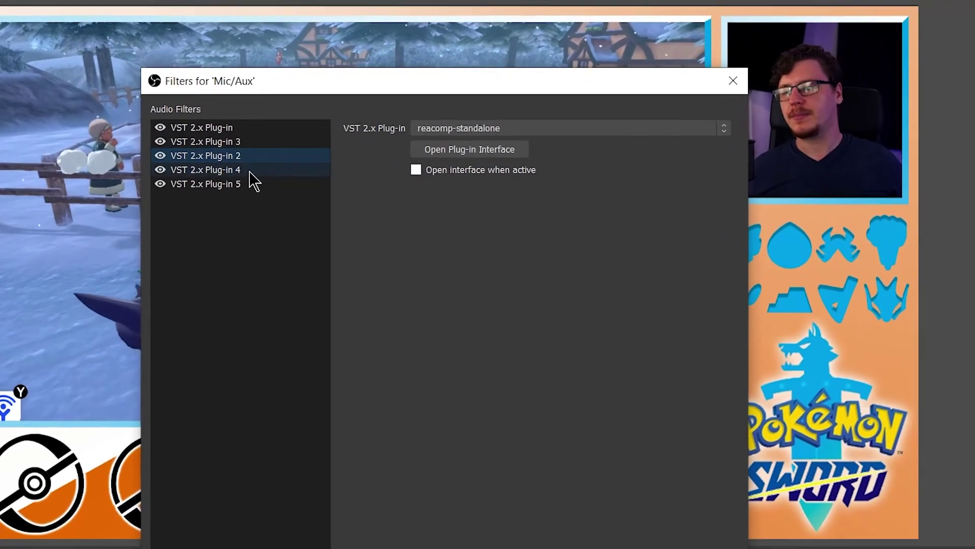
Examine the ReaEQ equalizer settings of VST 2.x Plug-in 4 in the Mic/Aux filters
click(380, 151)
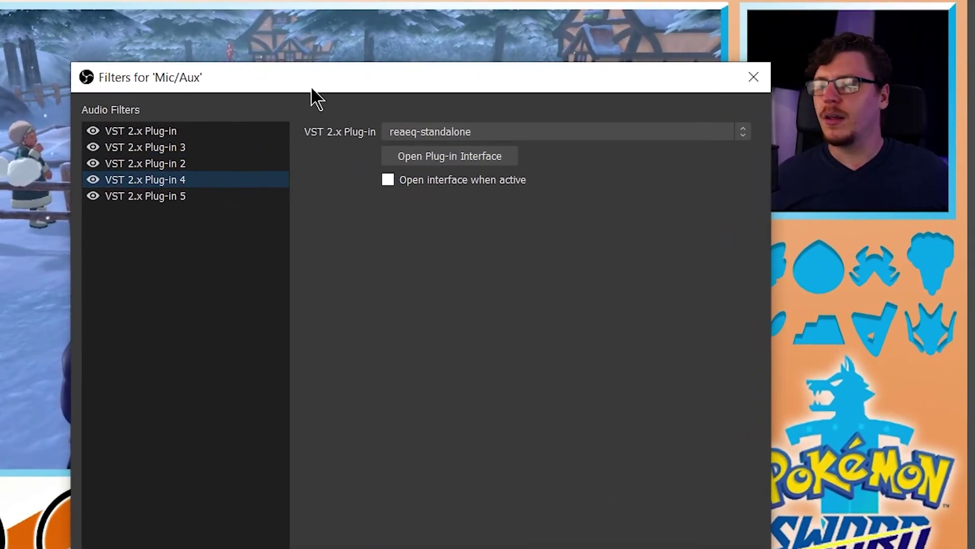
click(457, 152)
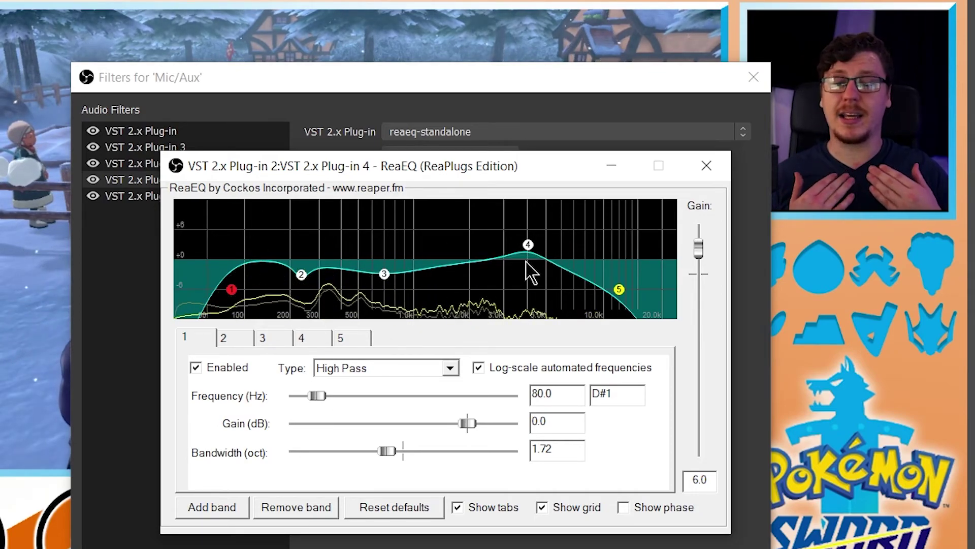
click(716, 168)
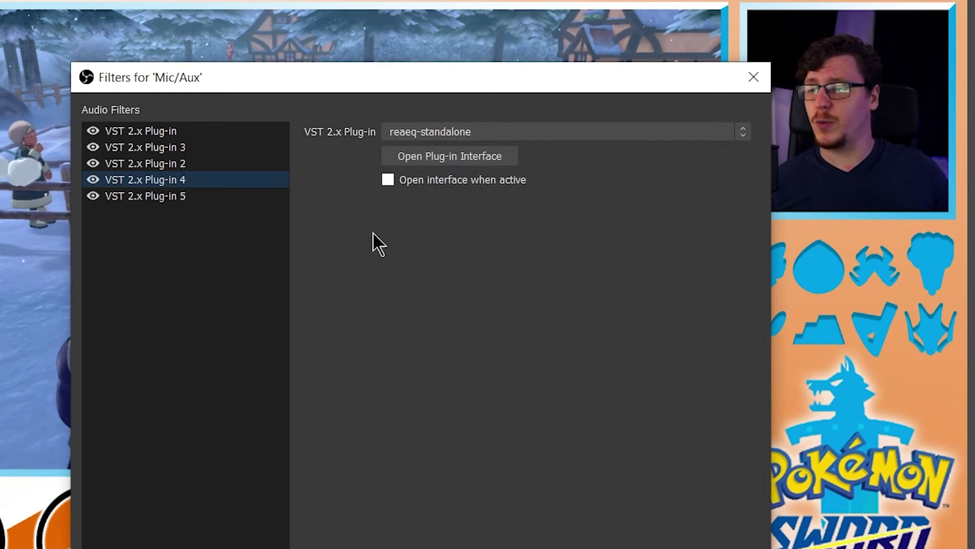
Examine the LoudMax64 limiter settings of VST 2.x Plug-in 5 and close the Mic/Aux filters
click(203, 206)
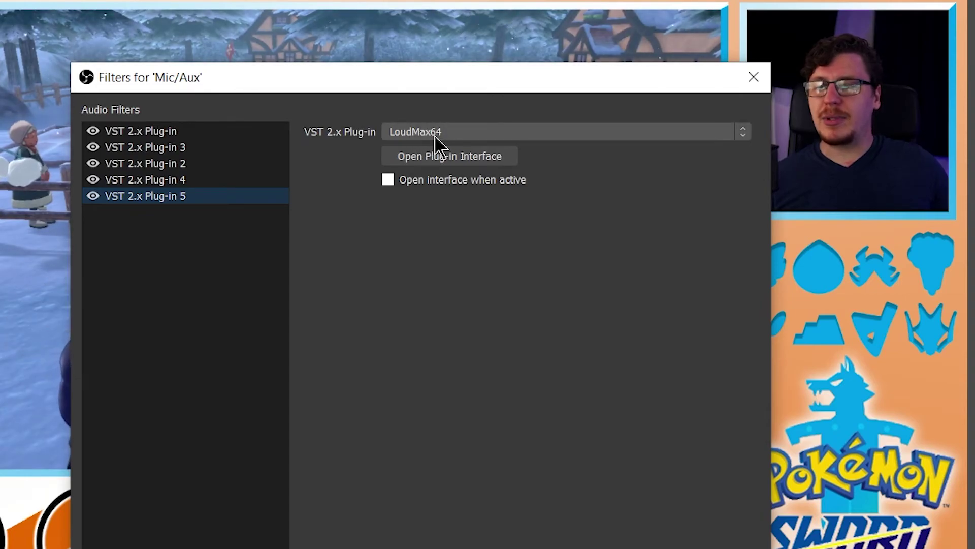
click(399, 130)
click(406, 138)
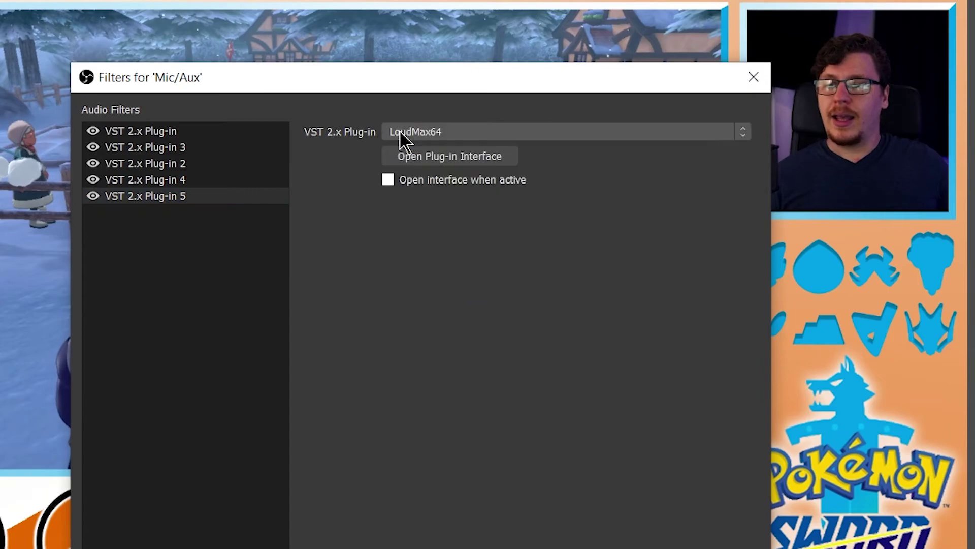
click(420, 158)
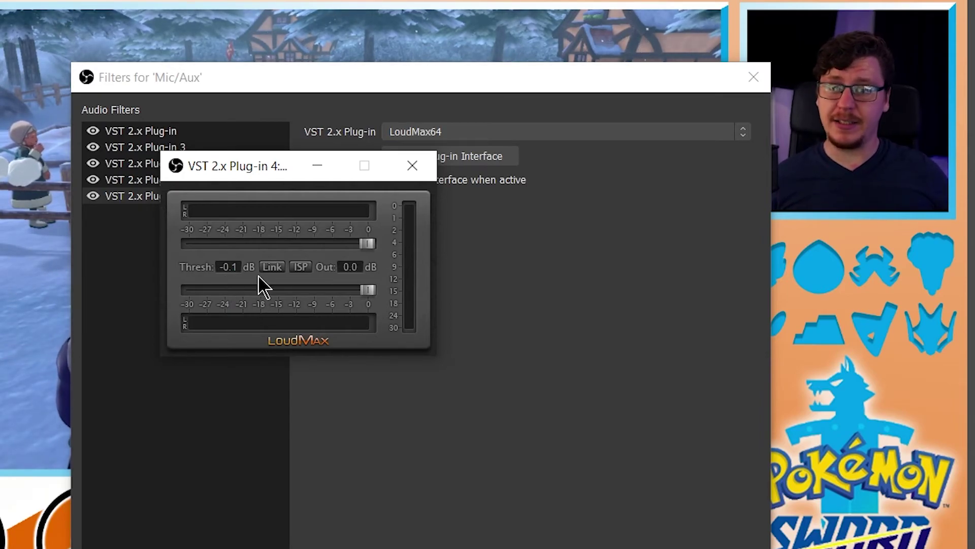
click(427, 166)
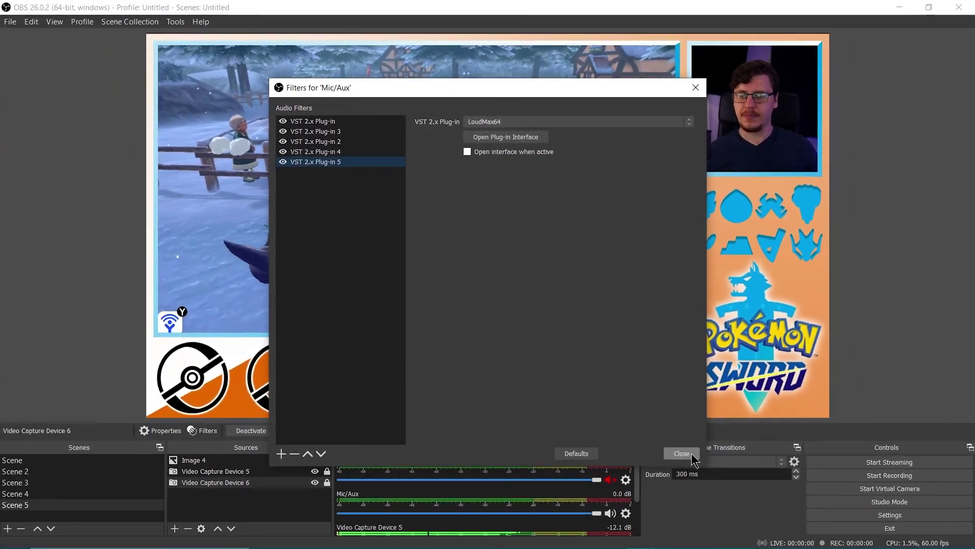
click(690, 458)
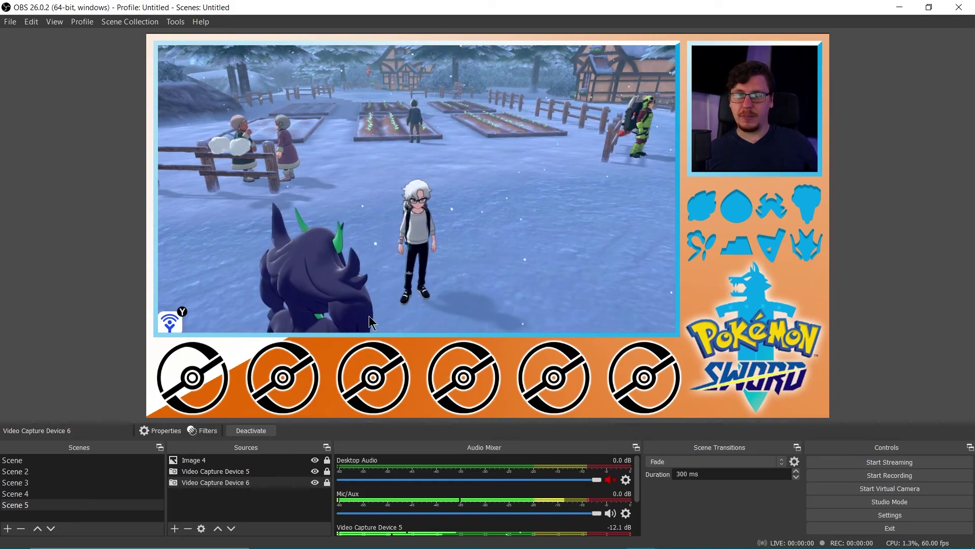
Start recording the finished Pokémon Sword layout in Scene 5
click(871, 479)
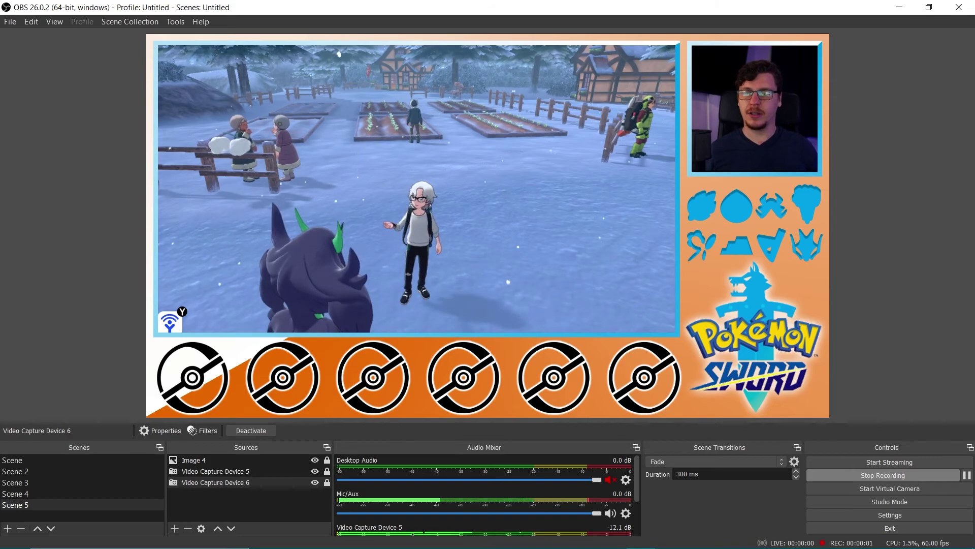